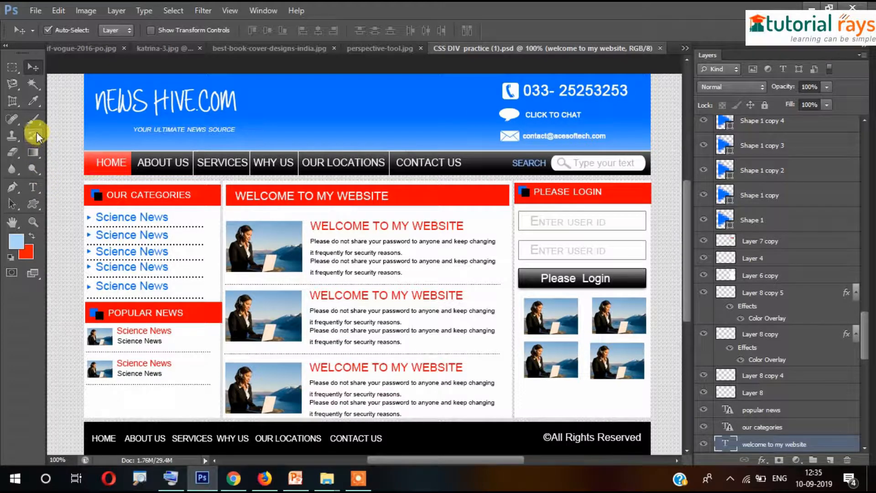
Slice the blue header banner, adjusting its lower edge to the banner, and slice the full-width navigation bar using the Slice tool.
{"action": "left_click", "coordinate": [14, 103]}
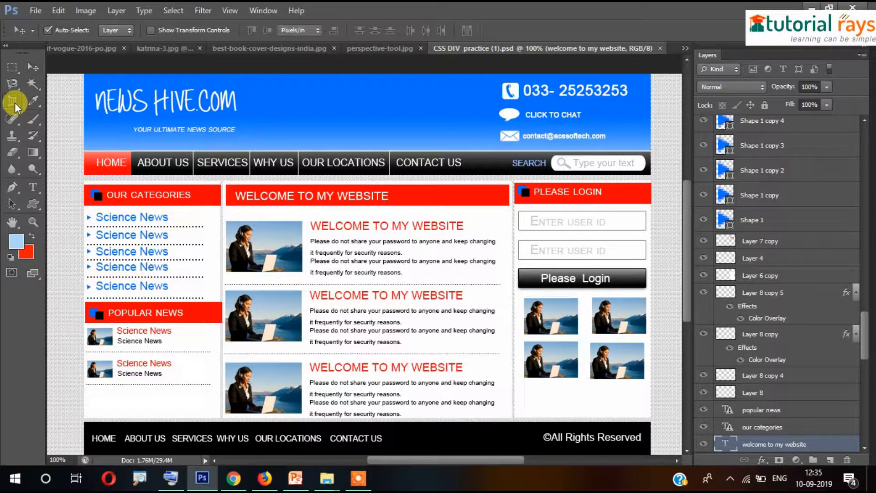
{"action": "left_click", "coordinate": [78, 121]}
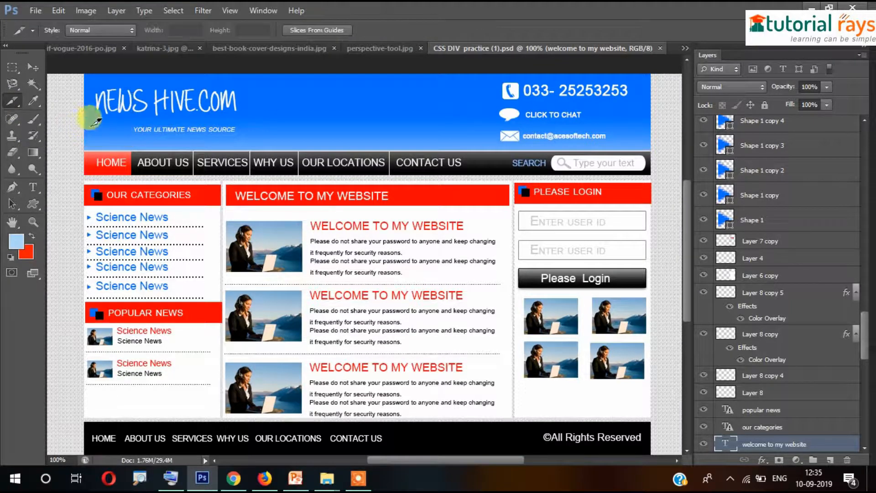
{"action": "scroll", "coordinate": [207, 141], "scroll_direction": "down", "scroll_amount": 1}
{"action": "scroll", "coordinate": [205, 142], "scroll_direction": "down", "scroll_amount": 2}
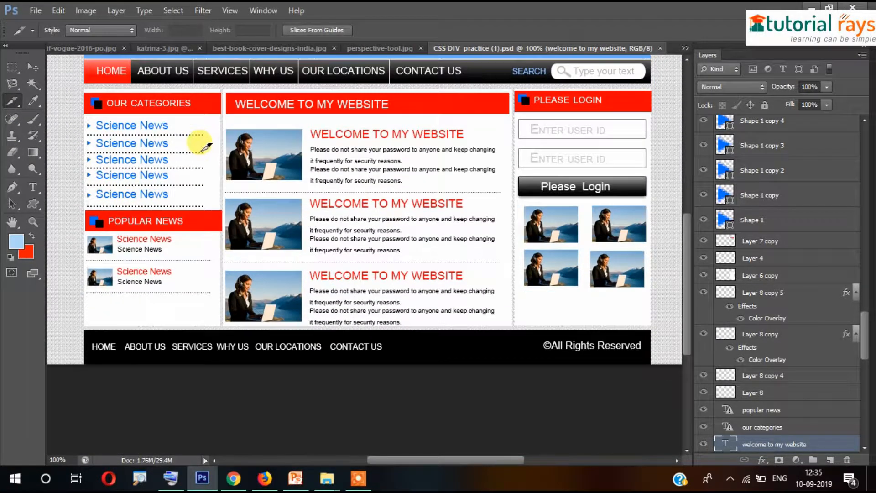
{"action": "scroll", "coordinate": [197, 145], "scroll_direction": "up", "scroll_amount": 3}
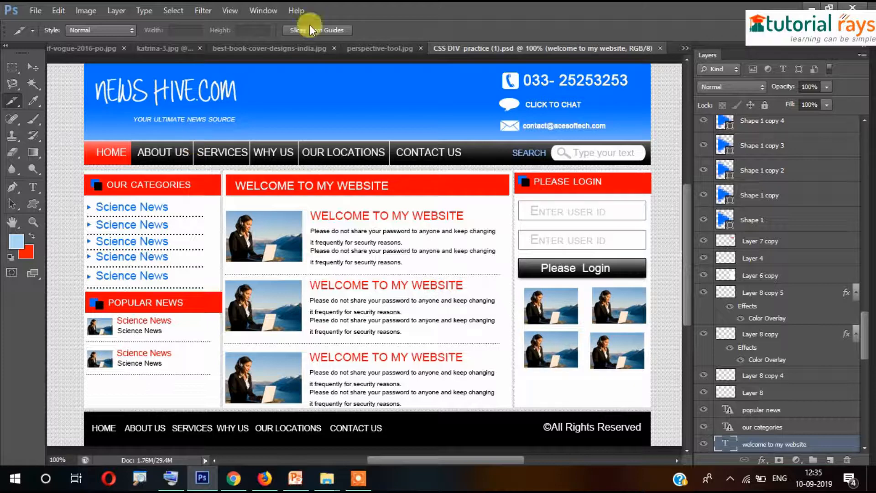
{"action": "scroll", "coordinate": [146, 107], "scroll_direction": "up", "scroll_amount": 1}
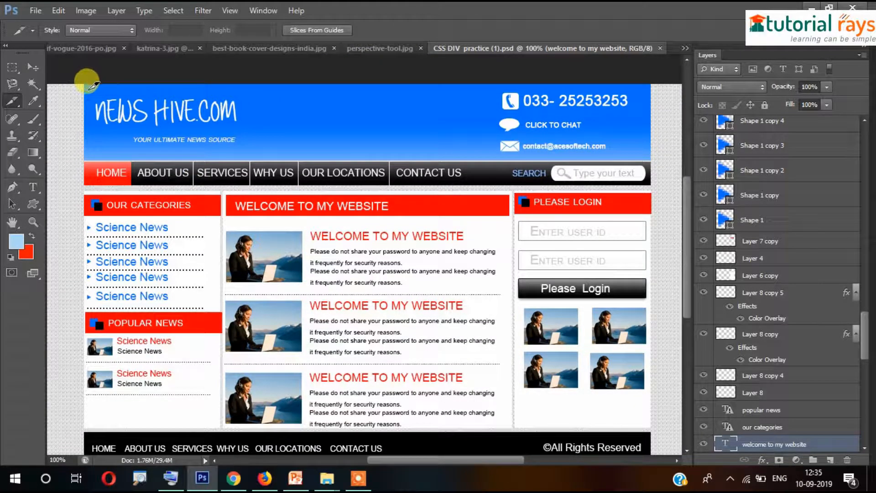
{"action": "left_click_drag", "start_coordinate": [81, 74], "coordinate": [650, 161]}
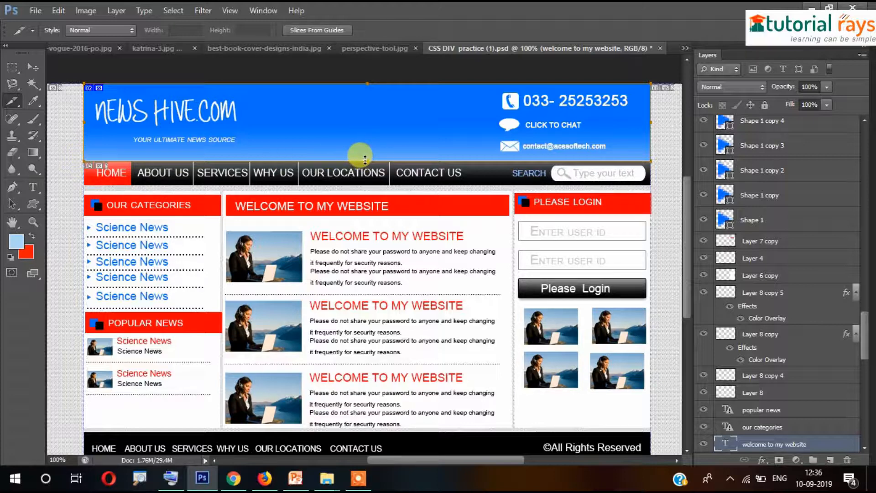
{"action": "left_click_drag", "start_coordinate": [365, 158], "coordinate": [365, 156]}
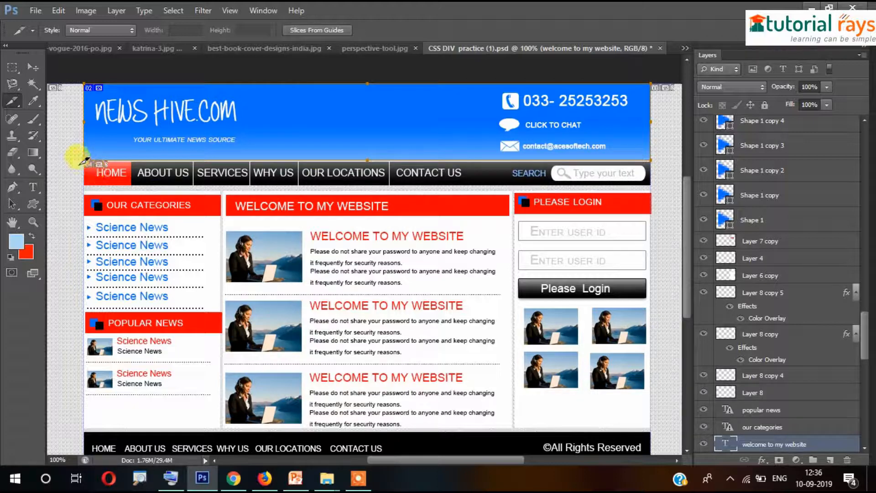
{"action": "left_click_drag", "start_coordinate": [89, 163], "coordinate": [657, 179]}
Slice the categories, main content and login columns separately, plus the full-width black footer.
{"action": "scroll", "coordinate": [265, 178], "scroll_direction": "down", "scroll_amount": 3}
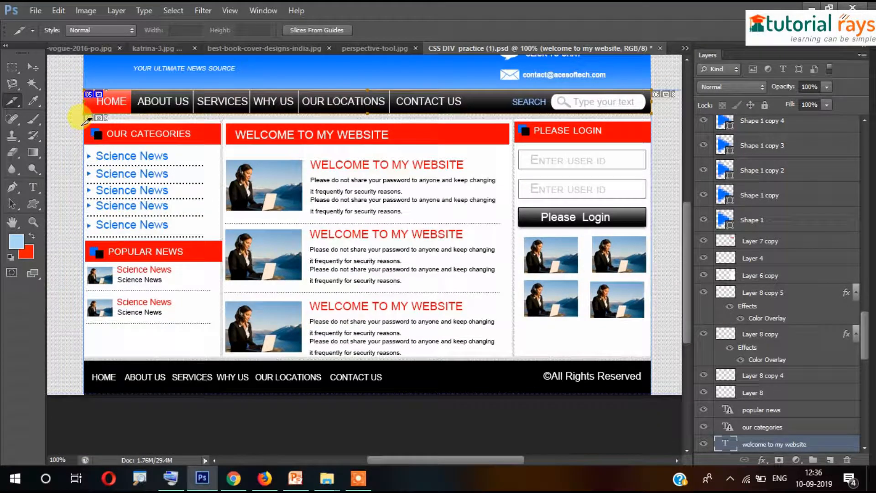
{"action": "left_click_drag", "start_coordinate": [87, 120], "coordinate": [222, 364]}
{"action": "left_click_drag", "start_coordinate": [223, 122], "coordinate": [517, 364]}
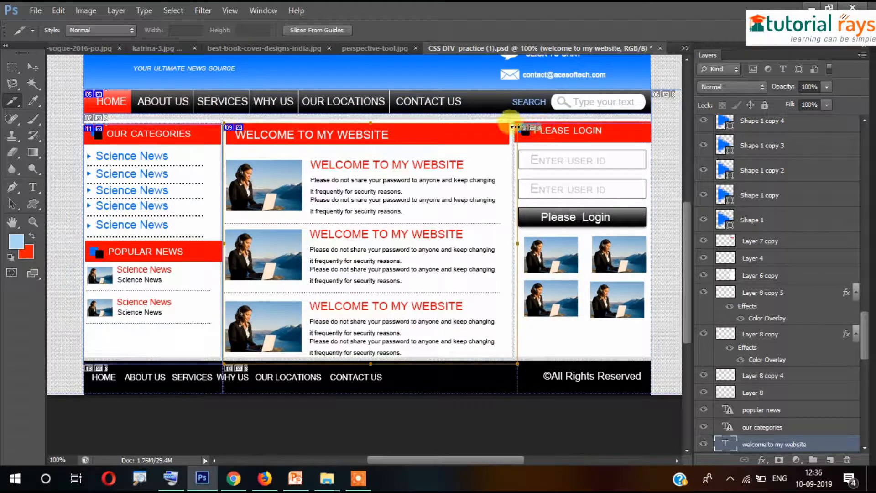
{"action": "left_click_drag", "start_coordinate": [520, 118], "coordinate": [475, 143]}
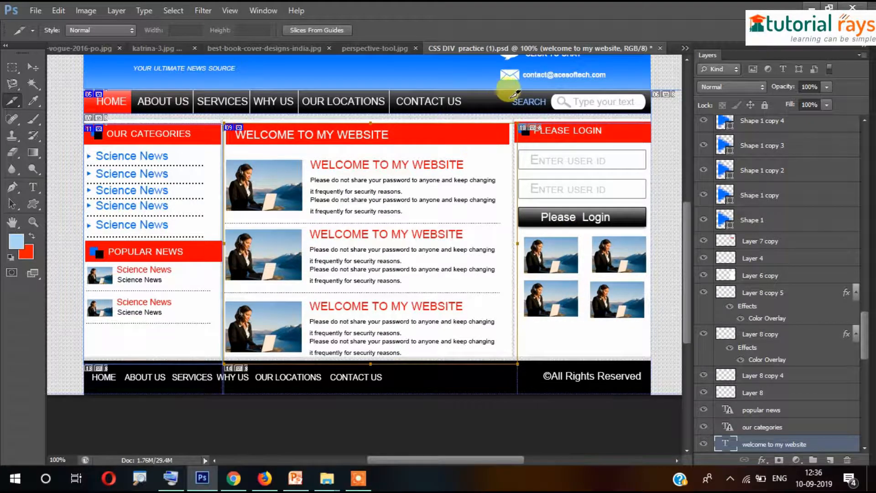
{"action": "mouse_move", "coordinate": [517, 120]}
{"action": "left_mouse_down"}
{"action": "mouse_move", "coordinate": [604, 307]}
{"action": "mouse_move", "coordinate": [651, 360]}
{"action": "left_mouse_up"}
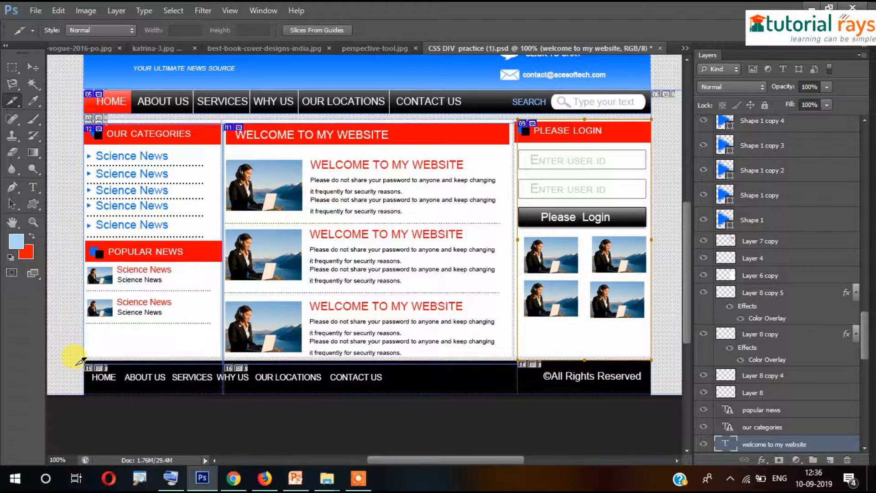
{"action": "left_click_drag", "start_coordinate": [84, 360], "coordinate": [653, 391]}
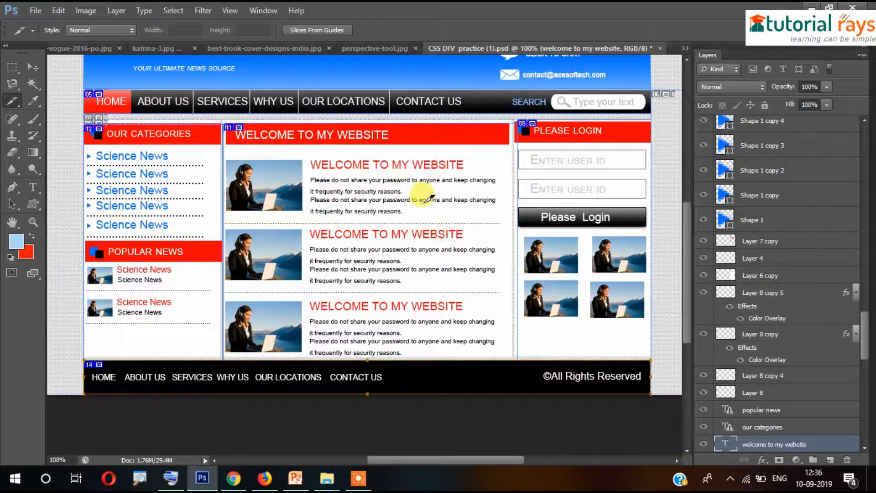
Slice each of the three article blocks in the middle column, and the footer's menu links and copyright text.
{"action": "scroll", "coordinate": [447, 185], "scroll_direction": "down", "scroll_amount": 1}
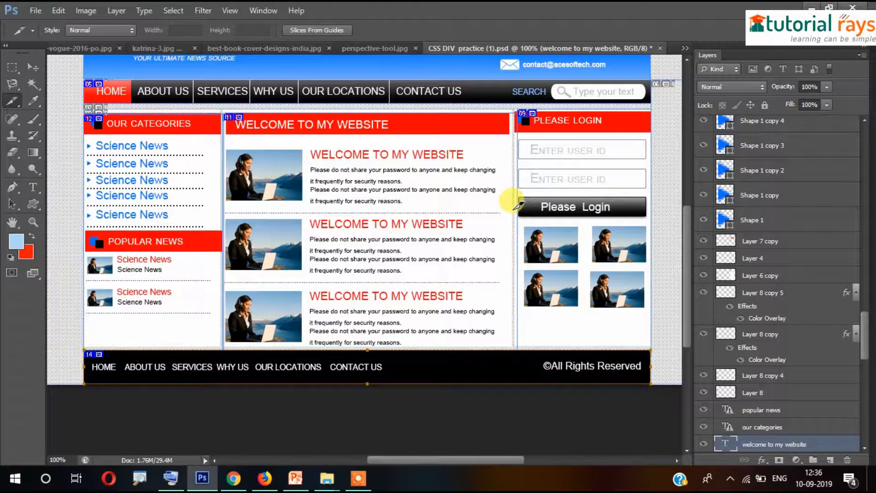
{"action": "left_click_drag", "start_coordinate": [514, 209], "coordinate": [227, 135]}
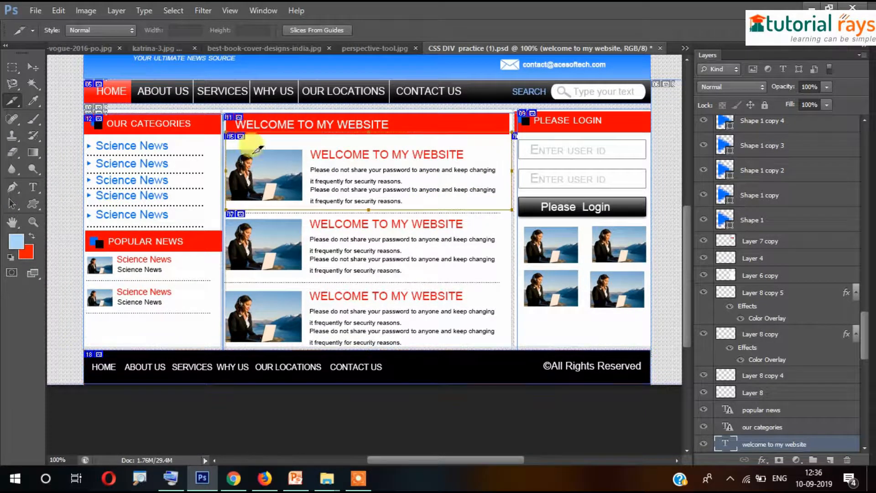
{"action": "mouse_move", "coordinate": [510, 280]}
{"action": "left_mouse_down"}
{"action": "mouse_move", "coordinate": [228, 184]}
{"action": "mouse_move", "coordinate": [227, 213]}
{"action": "left_mouse_up"}
{"action": "mouse_move", "coordinate": [511, 347]}
{"action": "left_mouse_down"}
{"action": "mouse_move", "coordinate": [313, 279]}
{"action": "mouse_move", "coordinate": [234, 273]}
{"action": "mouse_move", "coordinate": [221, 282]}
{"action": "left_mouse_up"}
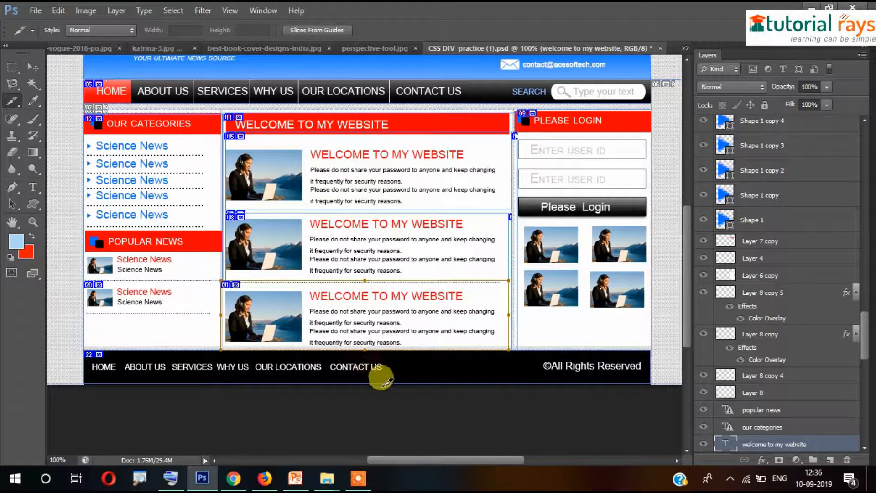
{"action": "left_click_drag", "start_coordinate": [386, 382], "coordinate": [84, 348]}
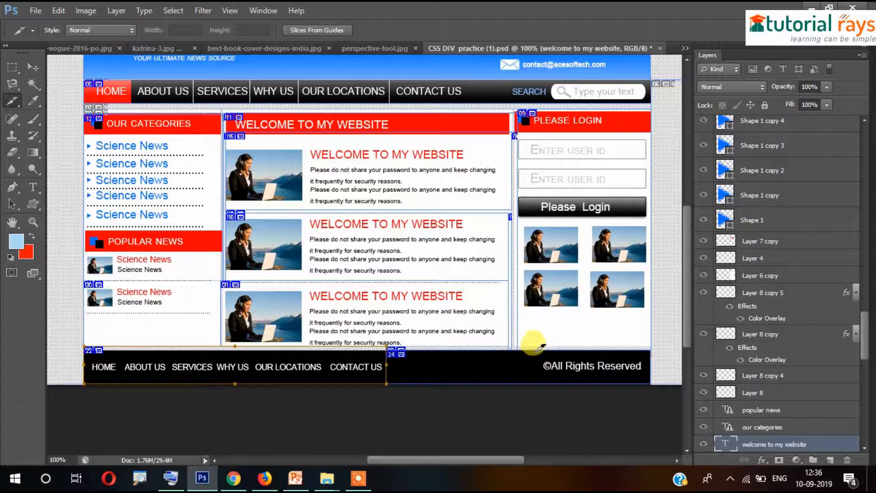
{"action": "left_click_drag", "start_coordinate": [534, 346], "coordinate": [647, 383]}
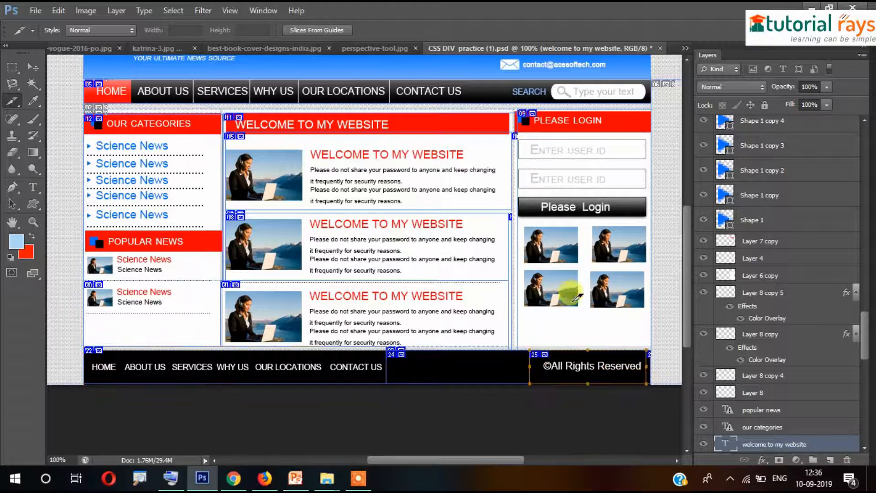
Slice the site logo and tagline area of the header banner separately.
{"action": "scroll", "coordinate": [566, 286], "scroll_direction": "up", "scroll_amount": 3}
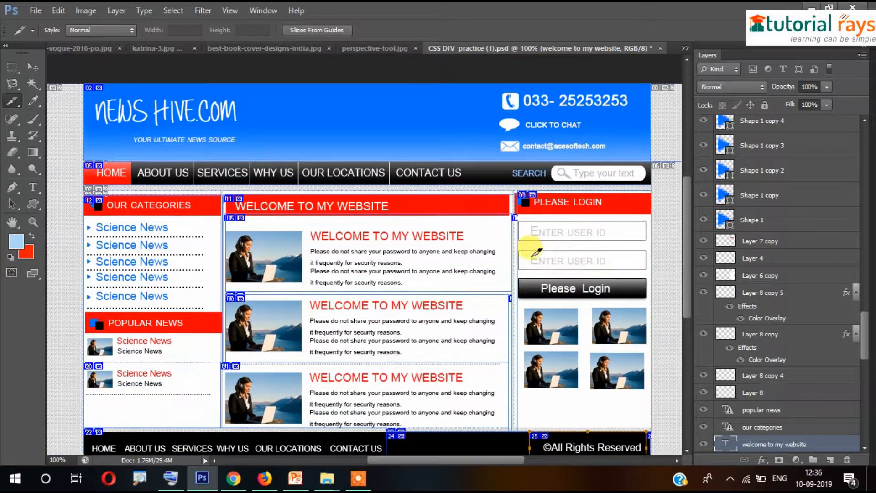
{"action": "scroll", "coordinate": [342, 194], "scroll_direction": "up", "scroll_amount": 1}
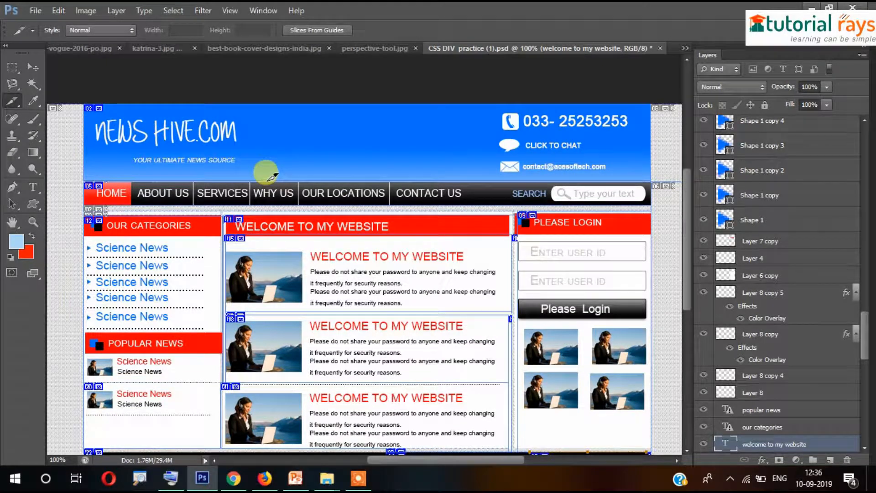
{"action": "left_click_drag", "start_coordinate": [272, 174], "coordinate": [78, 82]}
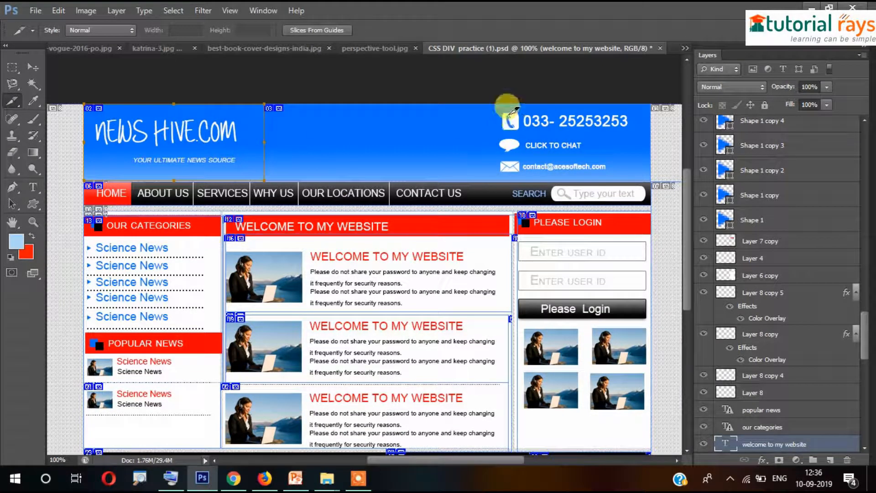
Slice the header's phone, chat and e-mail lines individually, and the search area of the navigation bar.
{"action": "left_click_drag", "start_coordinate": [497, 104], "coordinate": [644, 138]}
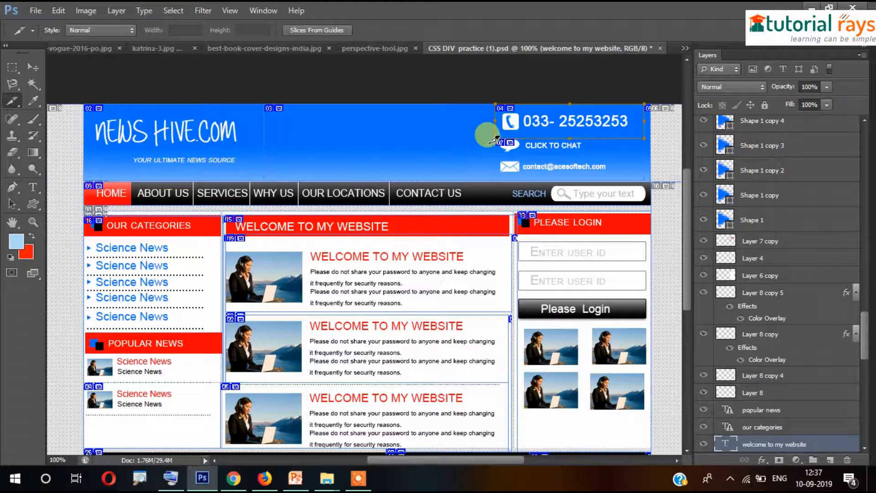
{"action": "left_click_drag", "start_coordinate": [506, 138], "coordinate": [568, 132]}
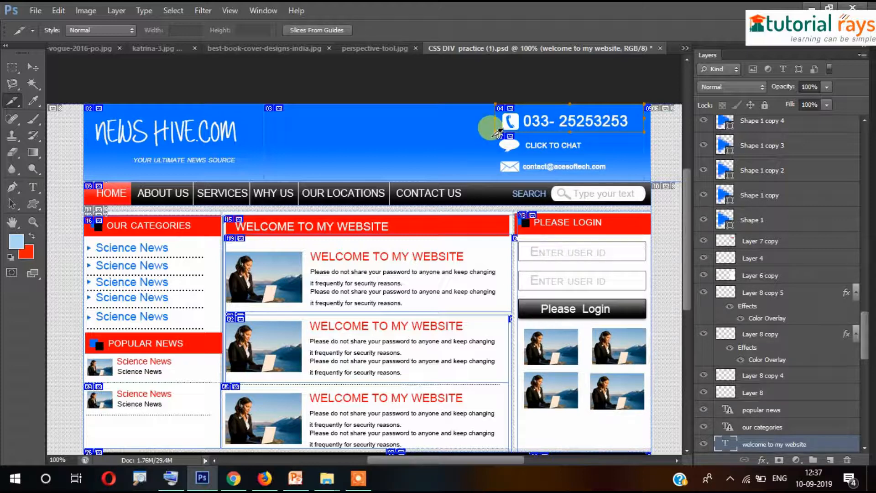
{"action": "left_click_drag", "start_coordinate": [495, 132], "coordinate": [650, 158]}
{"action": "left_click_drag", "start_coordinate": [489, 161], "coordinate": [641, 180]}
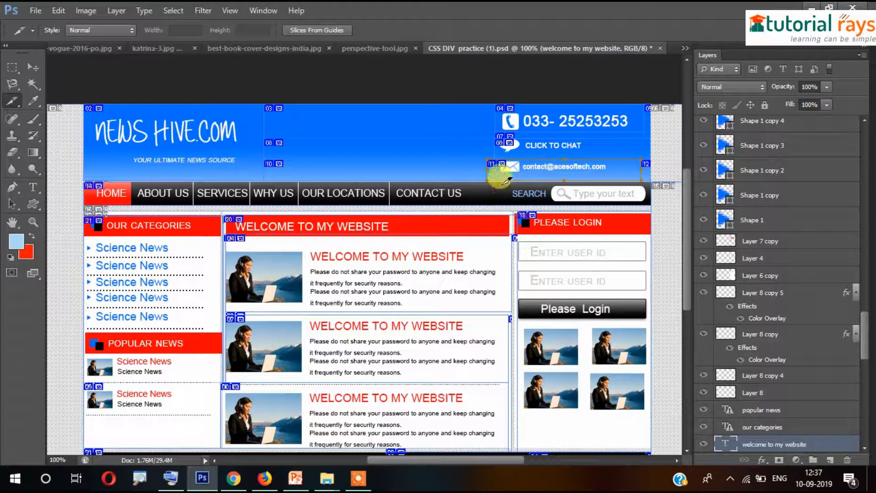
{"action": "left_click_drag", "start_coordinate": [502, 184], "coordinate": [653, 202]}
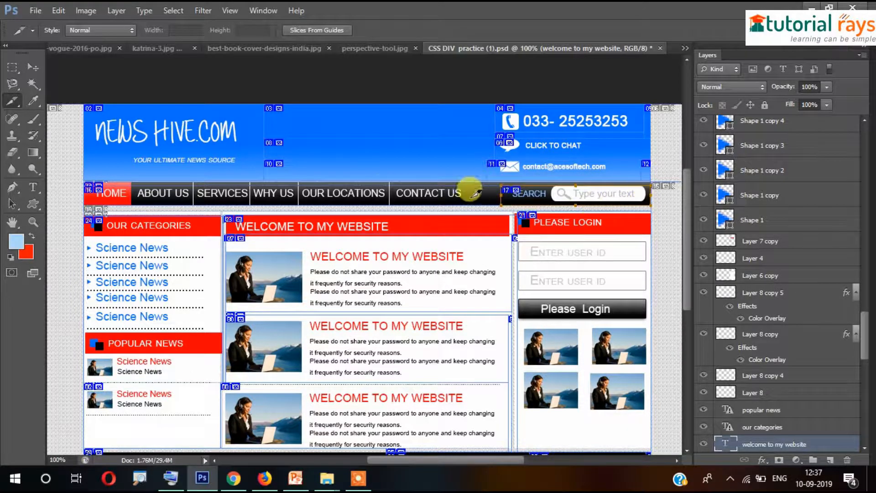
Start a Save for Web export of the sliced page and choose the Desktop as the save location.
{"action": "left_click", "coordinate": [34, 69]}
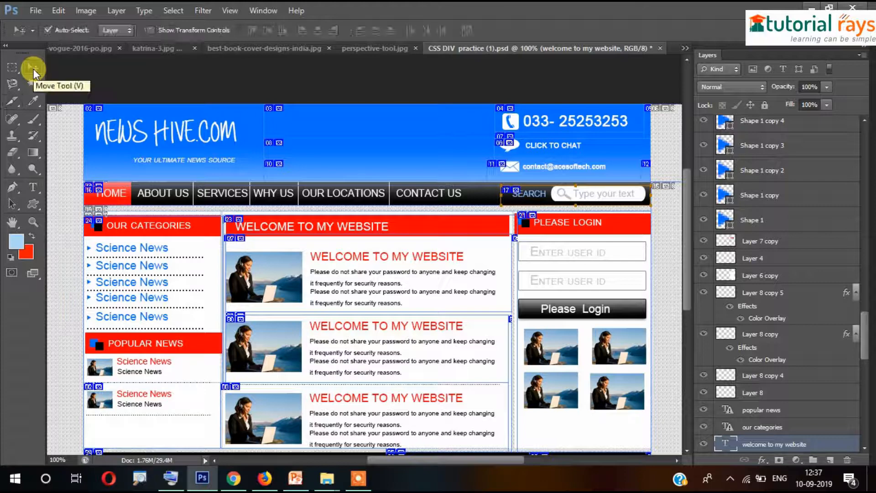
{"action": "left_click", "coordinate": [37, 12]}
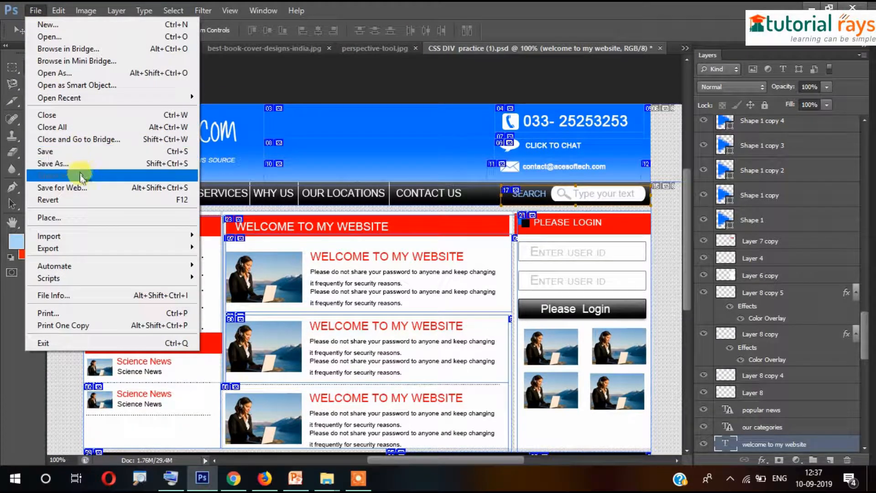
{"action": "left_click", "coordinate": [81, 191]}
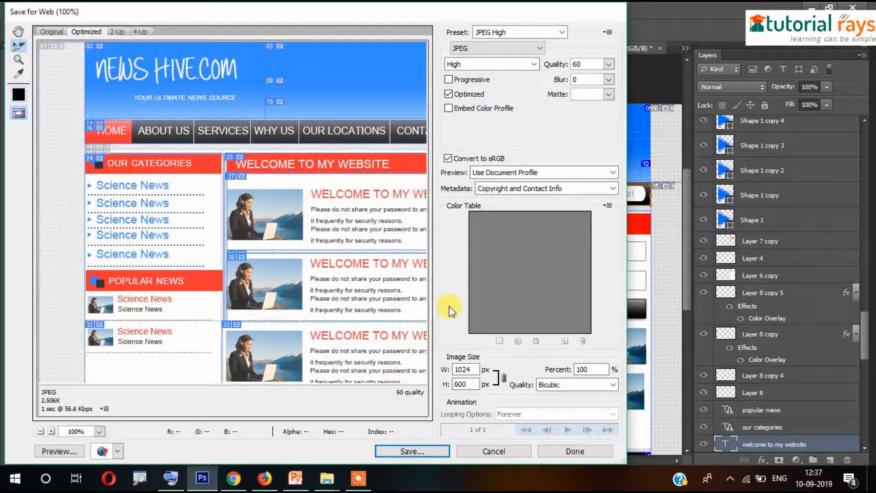
{"action": "left_click", "coordinate": [410, 450]}
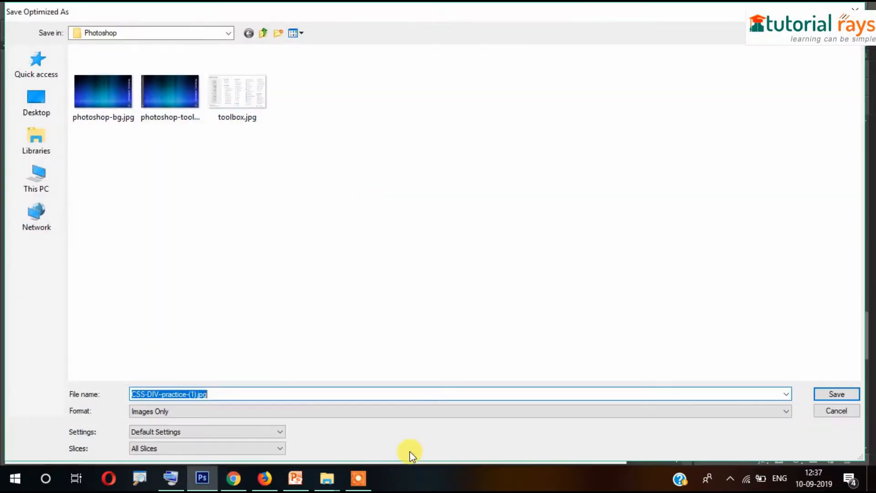
{"action": "left_click", "coordinate": [33, 100]}
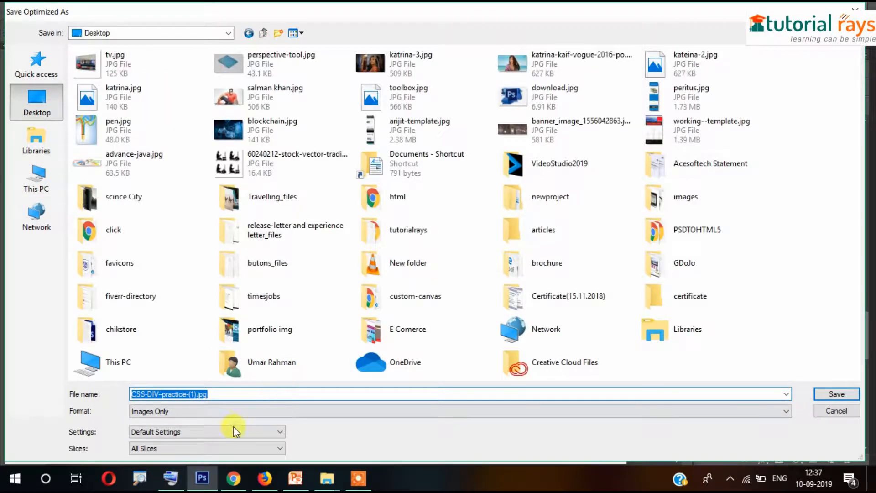
Set the export format to HTML and Images and save all slices as CSS-DIV--practice-(1).html.
{"action": "left_click", "coordinate": [194, 413]}
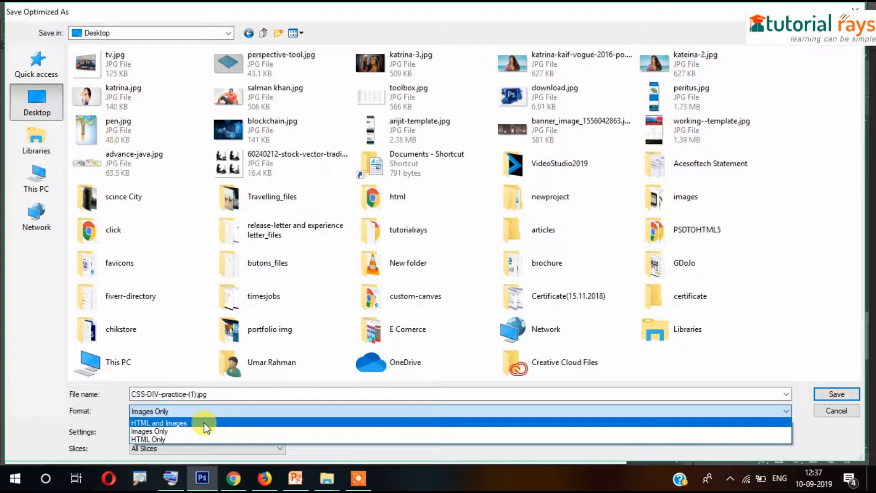
{"action": "left_click", "coordinate": [204, 423]}
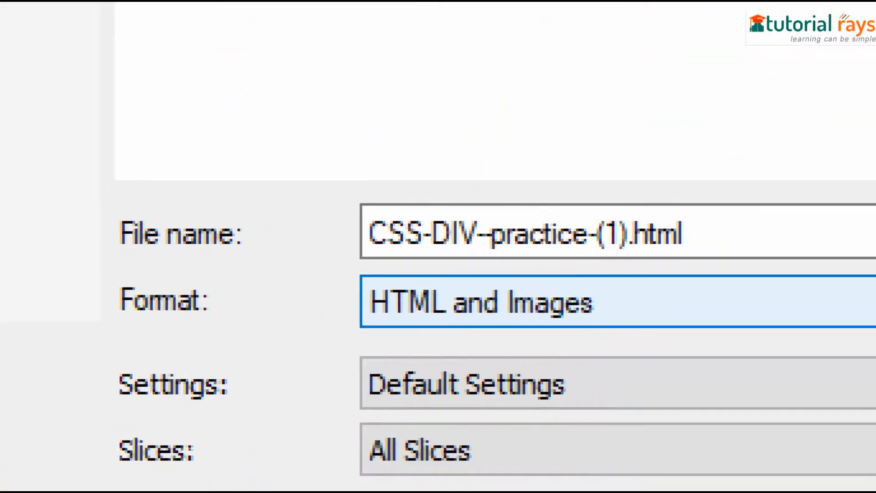
{"action": "left_click", "coordinate": [131, 426]}
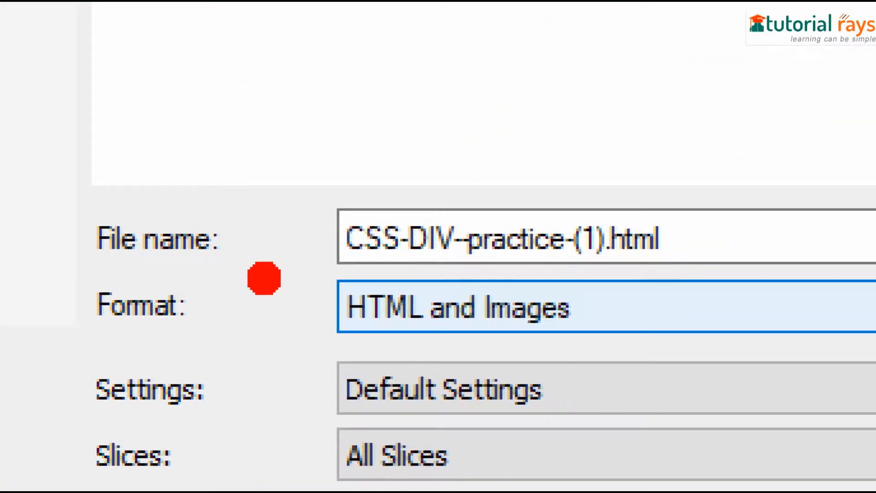
{"action": "mouse_move", "coordinate": [112, 260]}
{"action": "left_mouse_down"}
{"action": "mouse_move", "coordinate": [89, 266]}
{"action": "mouse_move", "coordinate": [80, 327]}
{"action": "mouse_move", "coordinate": [282, 360]}
{"action": "mouse_move", "coordinate": [730, 356]}
{"action": "mouse_move", "coordinate": [758, 306]}
{"action": "mouse_move", "coordinate": [76, 257]}
{"action": "mouse_move", "coordinate": [16, 256]}
{"action": "left_mouse_up"}
{"action": "left_click", "coordinate": [403, 253]}
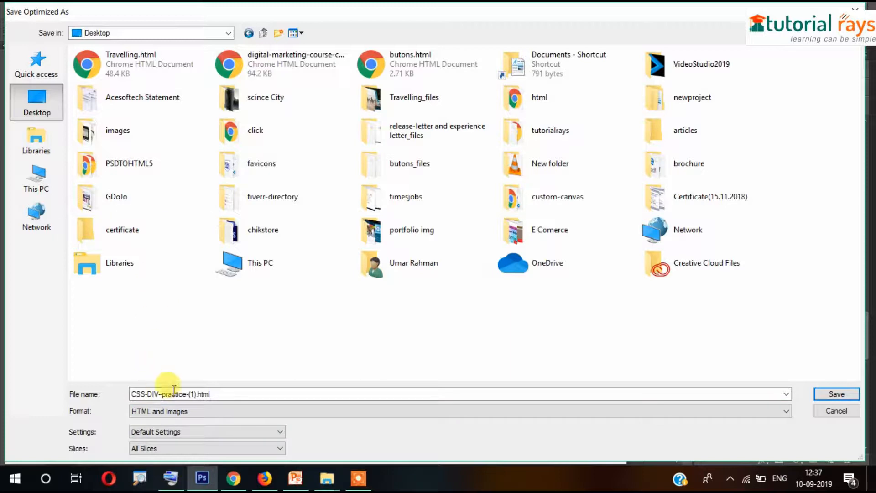
{"action": "left_click", "coordinate": [224, 395]}
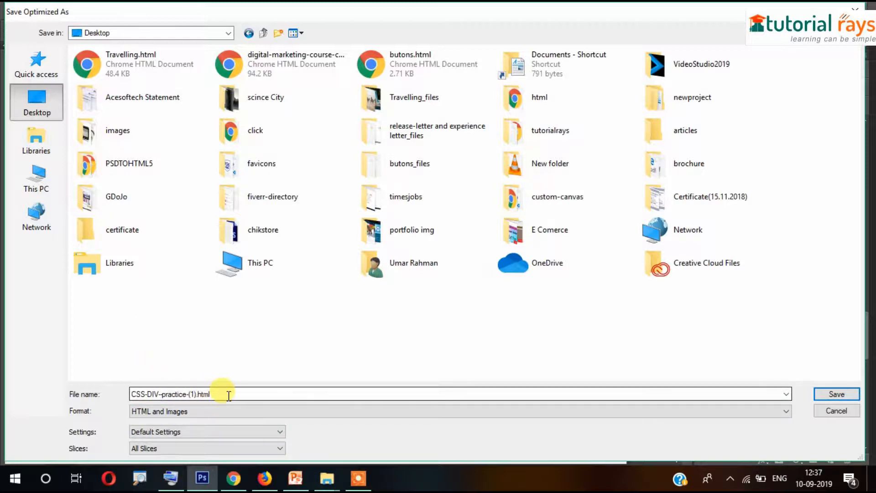
{"action": "left_click", "coordinate": [827, 394]}
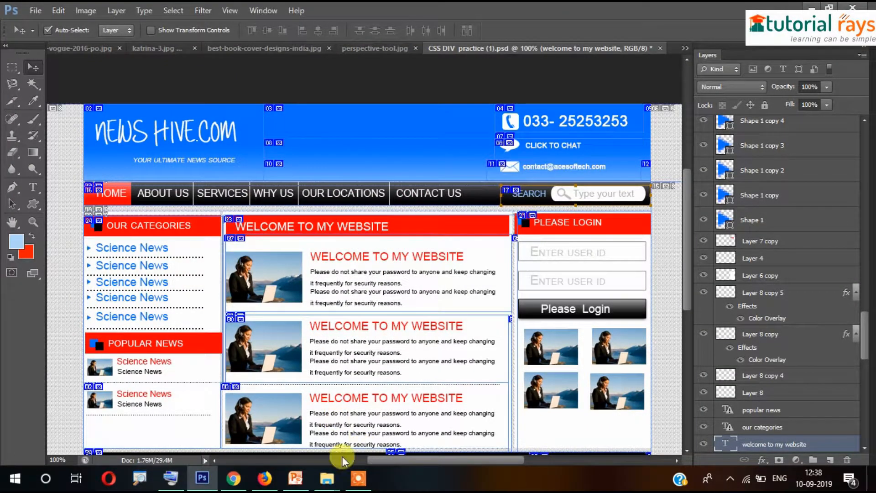
Switch to File Explorer and go to the Desktop folder holding the exported page.
{"action": "mouse_move", "coordinate": [327, 482]}
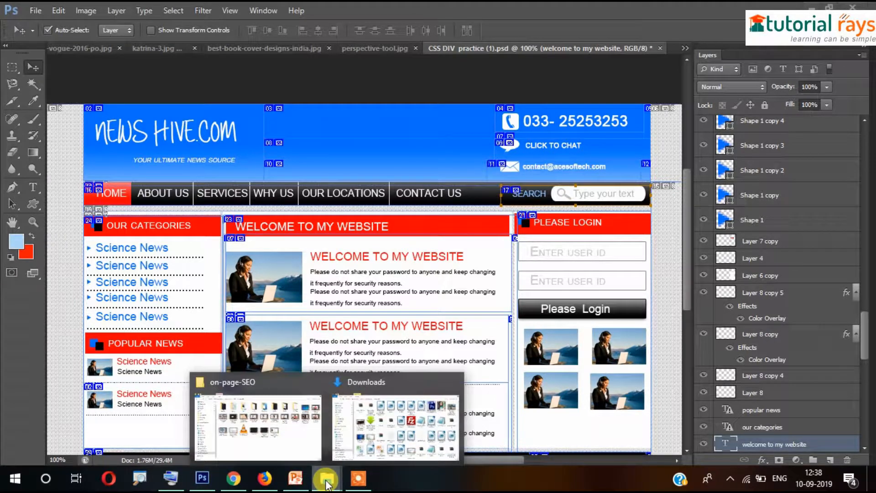
{"action": "left_click", "coordinate": [358, 388]}
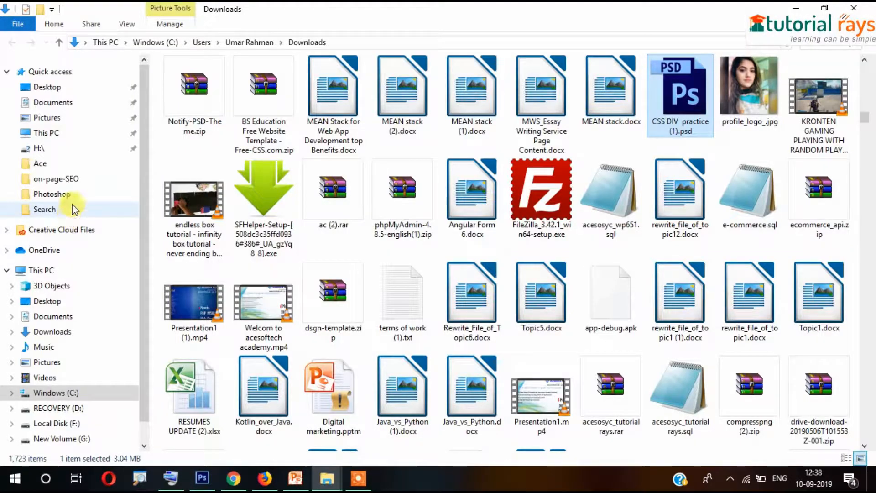
{"action": "left_click", "coordinate": [43, 87]}
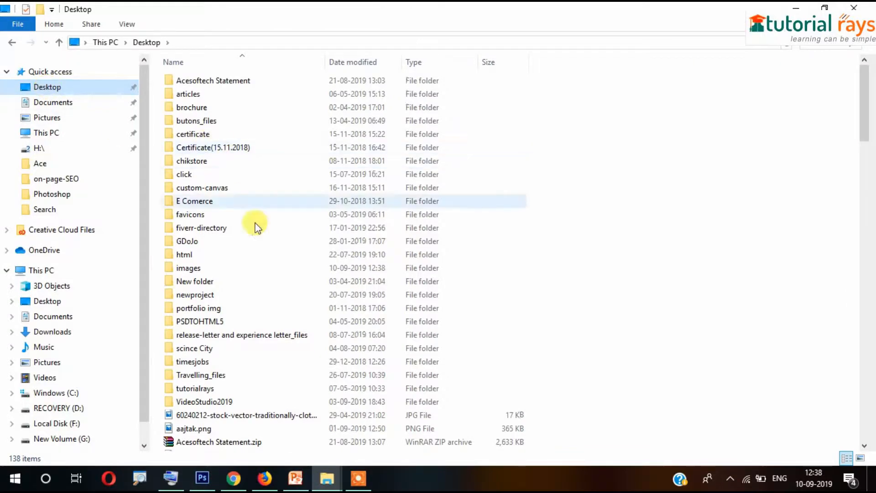
{"action": "scroll", "coordinate": [254, 233], "scroll_direction": "down", "scroll_amount": 5}
{"action": "scroll", "coordinate": [248, 237], "scroll_direction": "up", "scroll_amount": 5}
{"action": "left_click", "coordinate": [178, 105]}
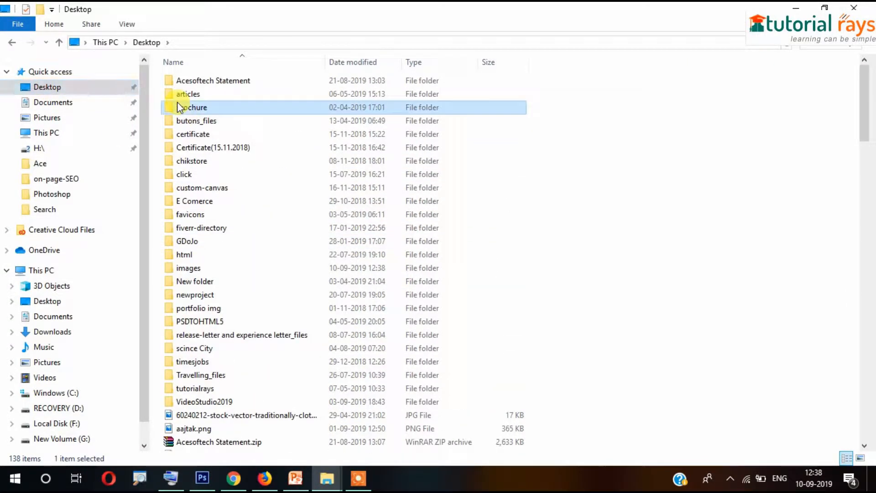
{"action": "left_click", "coordinate": [196, 132]}
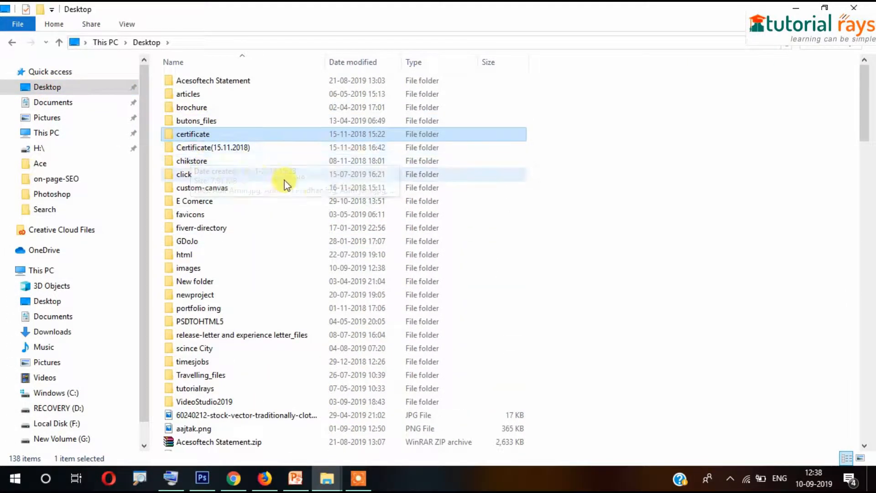
Find CSS-DIV--practice-(1).html on the Desktop and open it in the browser to check the exported layout.
{"action": "key", "text": "c"}
{"action": "key", "text": "c"}
{"action": "key", "text": "c"}
{"action": "key", "text": "c"}
{"action": "key", "text": "c"}
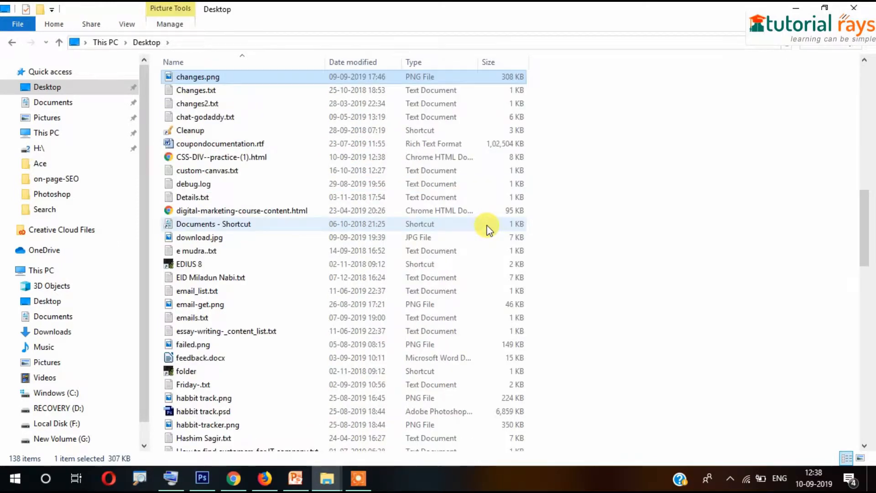
{"action": "key", "text": "c"}
{"action": "key", "text": "c"}
{"action": "key", "text": "c"}
{"action": "key", "text": "c"}
{"action": "key", "text": "c"}
{"action": "key", "text": "c"}
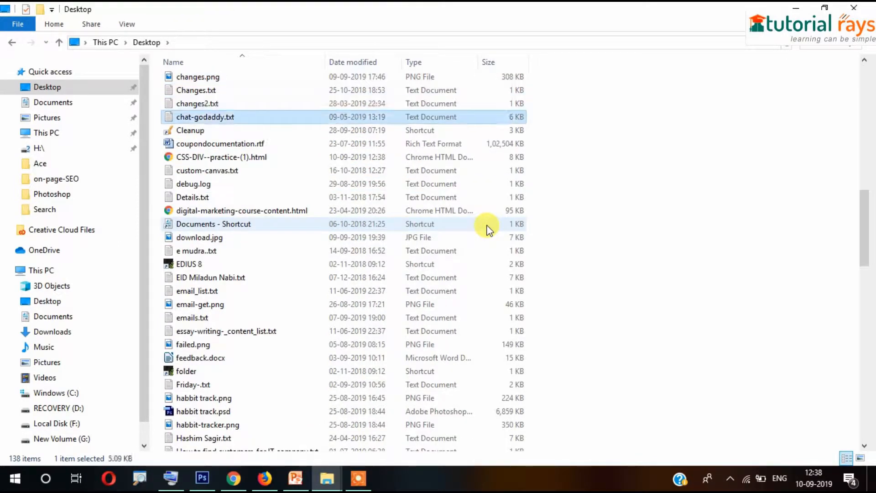
{"action": "double_click", "coordinate": [171, 157]}
{"action": "left_click_drag", "start_coordinate": [233, 133], "coordinate": [38, 130]}
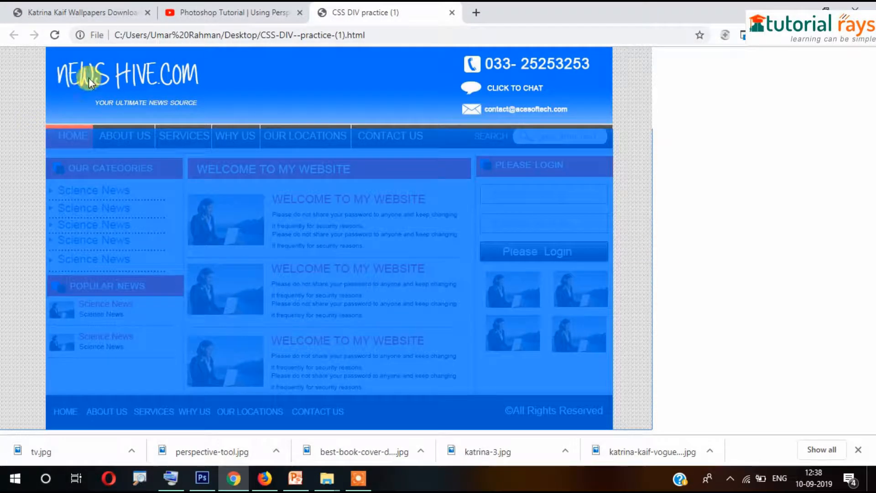
{"action": "left_click", "coordinate": [724, 185]}
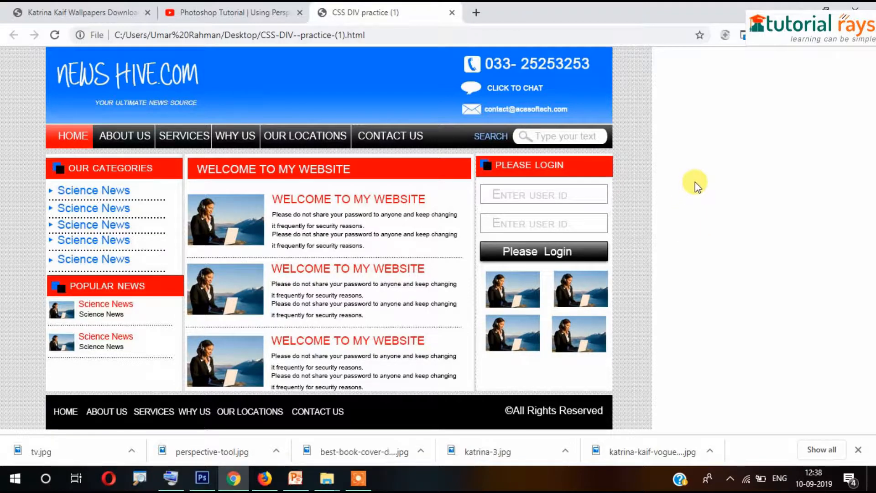
Open the page's source code and examine its overall length and the head section.
{"action": "key", "text": "ctrl+u"}
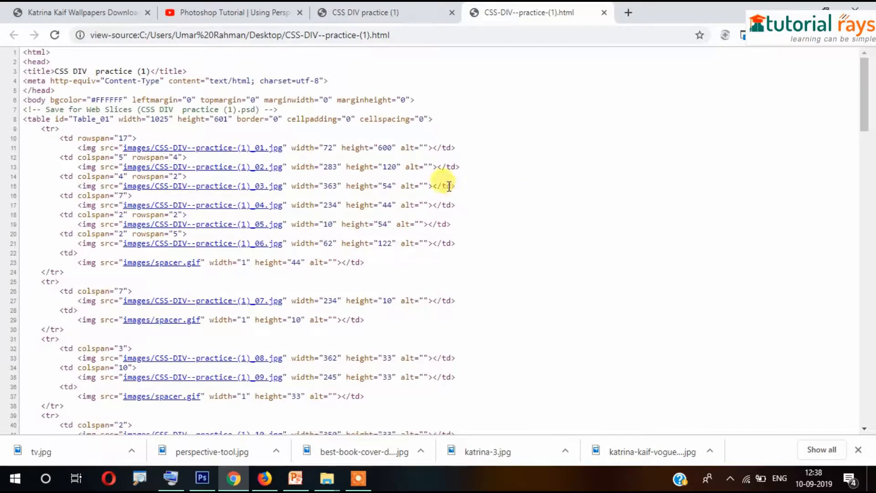
{"action": "scroll", "coordinate": [319, 256], "scroll_direction": "down", "scroll_amount": 20}
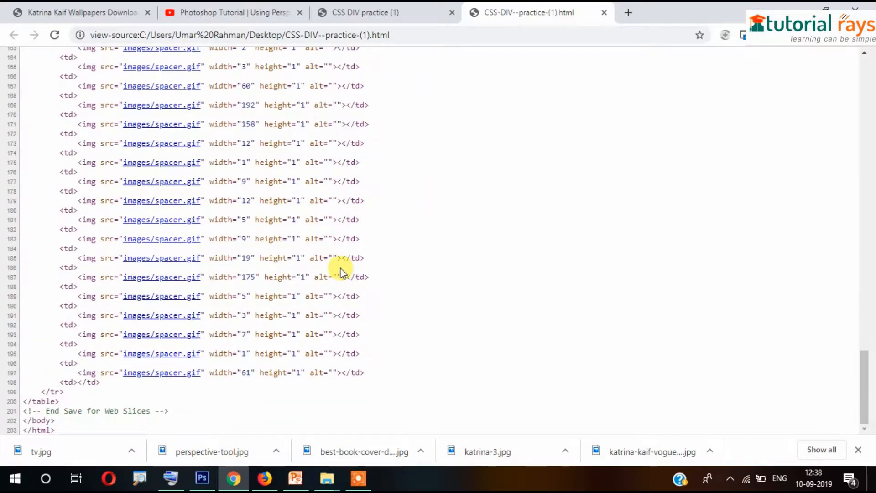
{"action": "scroll", "coordinate": [338, 269], "scroll_direction": "up", "scroll_amount": 20}
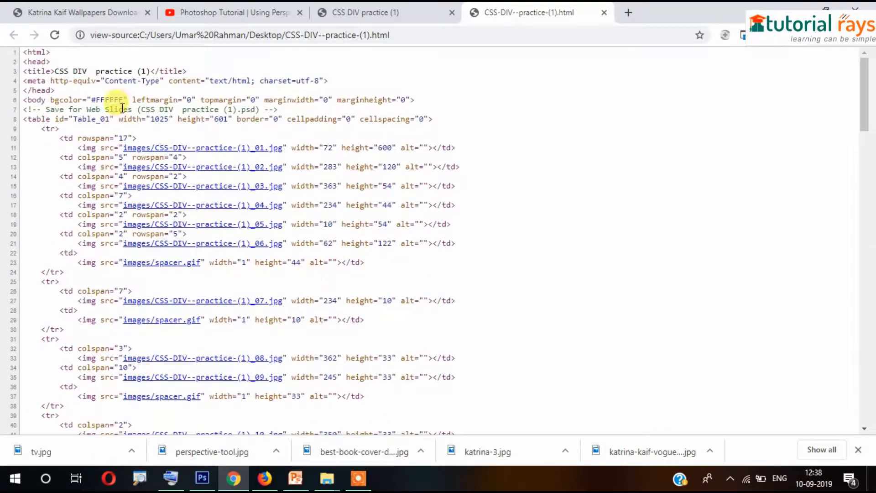
{"action": "left_click_drag", "start_coordinate": [77, 69], "coordinate": [367, 91]}
{"action": "left_click", "coordinate": [395, 137]}
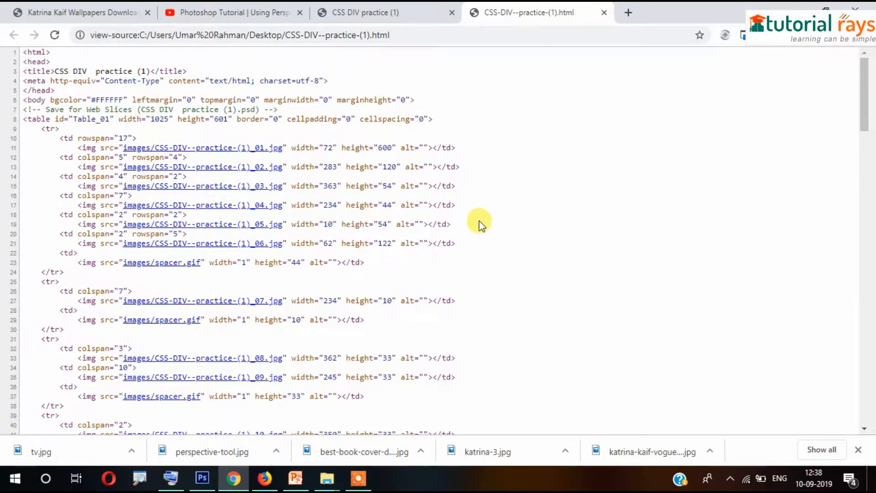
Examine the table markup and slice image references throughout the page source, and close the source view.
{"action": "scroll", "coordinate": [480, 224], "scroll_direction": "down", "scroll_amount": 20}
{"action": "scroll", "coordinate": [446, 252], "scroll_direction": "up", "scroll_amount": 20}
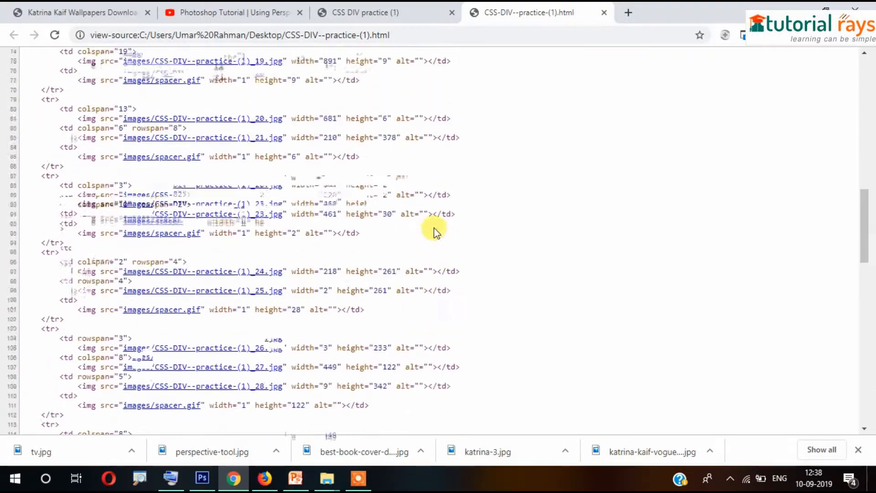
{"action": "scroll", "coordinate": [436, 231], "scroll_direction": "up", "scroll_amount": 20}
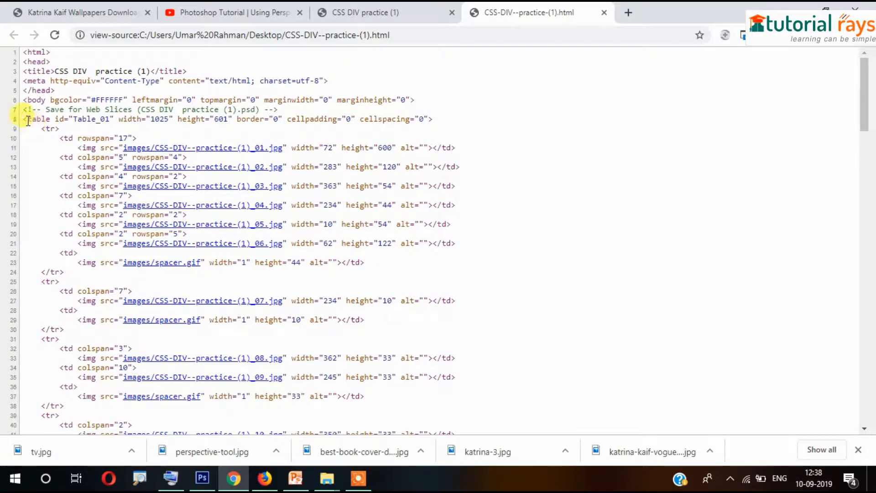
{"action": "left_click_drag", "start_coordinate": [25, 120], "coordinate": [413, 130]}
{"action": "left_click", "coordinate": [469, 137]}
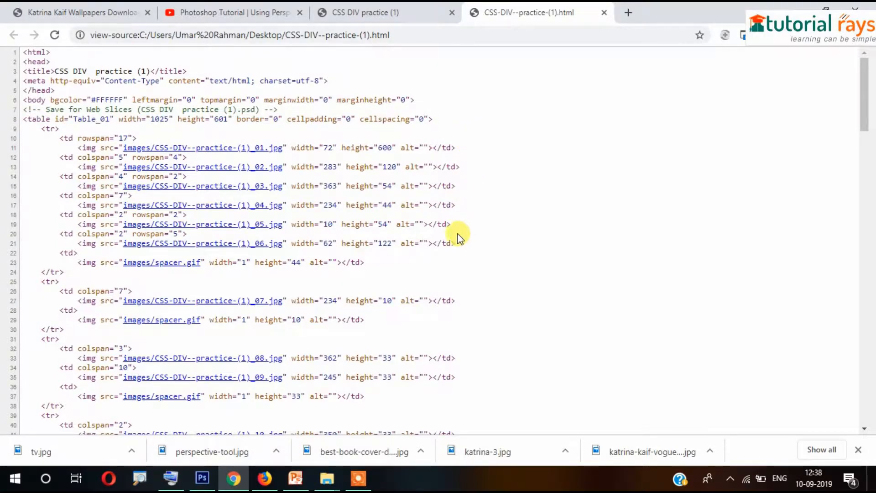
{"action": "scroll", "coordinate": [457, 234], "scroll_direction": "down", "scroll_amount": 20}
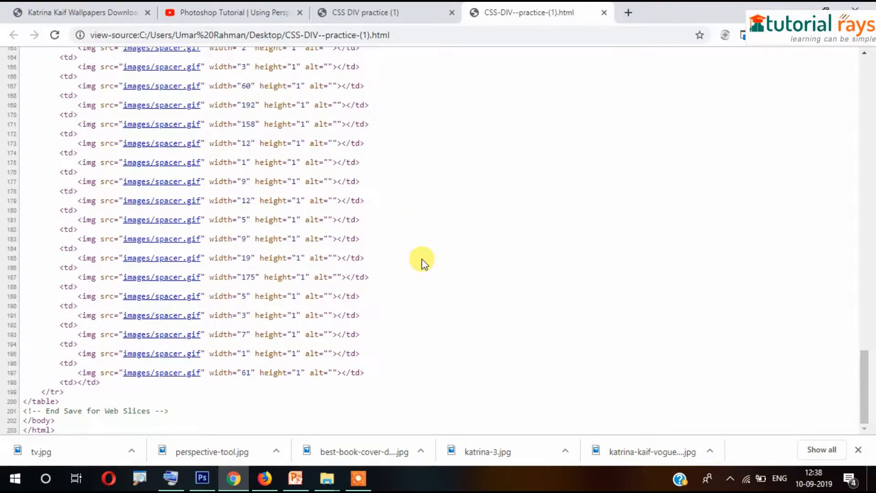
{"action": "scroll", "coordinate": [426, 281], "scroll_direction": "up", "scroll_amount": 20}
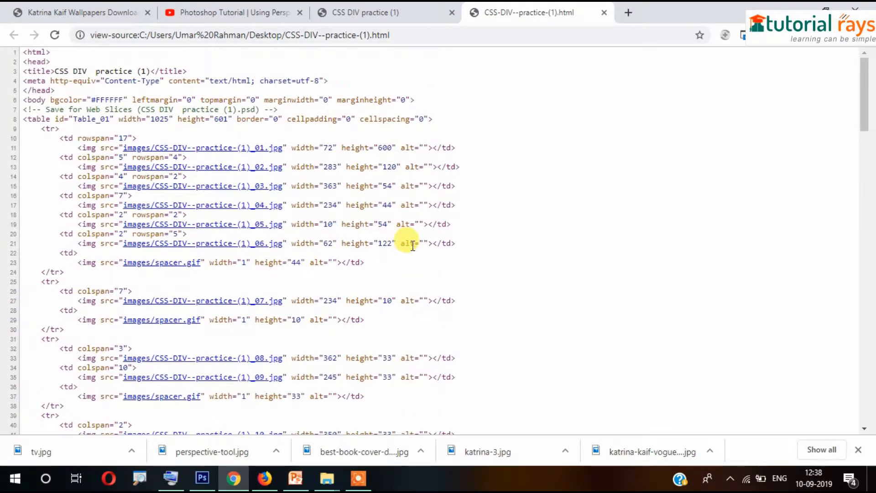
{"action": "left_click", "coordinate": [606, 13]}
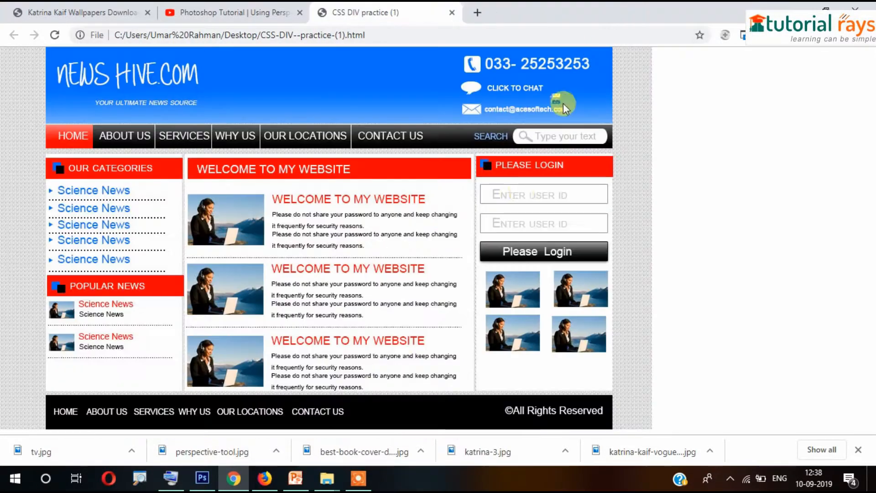
Highlight the whole web page several times to check how it is built from image slices, clearing the selection each time.
{"action": "left_click_drag", "start_coordinate": [613, 240], "coordinate": [59, 91]}
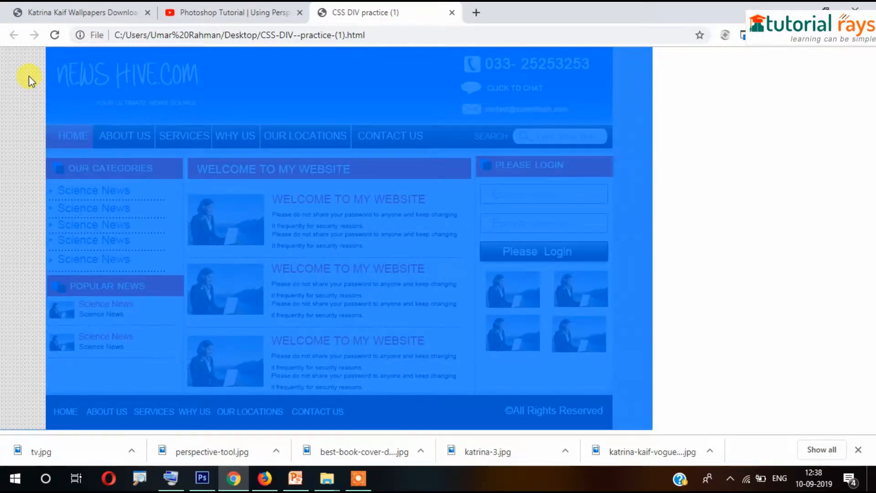
{"action": "left_click", "coordinate": [666, 327]}
{"action": "left_click_drag", "start_coordinate": [672, 393], "coordinate": [29, 82]}
{"action": "left_click", "coordinate": [702, 239]}
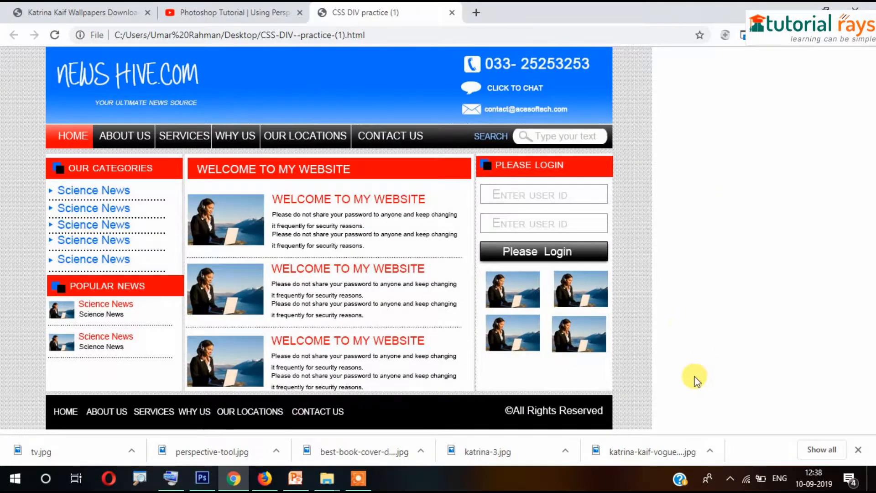
{"action": "left_click_drag", "start_coordinate": [694, 376], "coordinate": [67, 58]}
{"action": "left_click", "coordinate": [736, 174]}
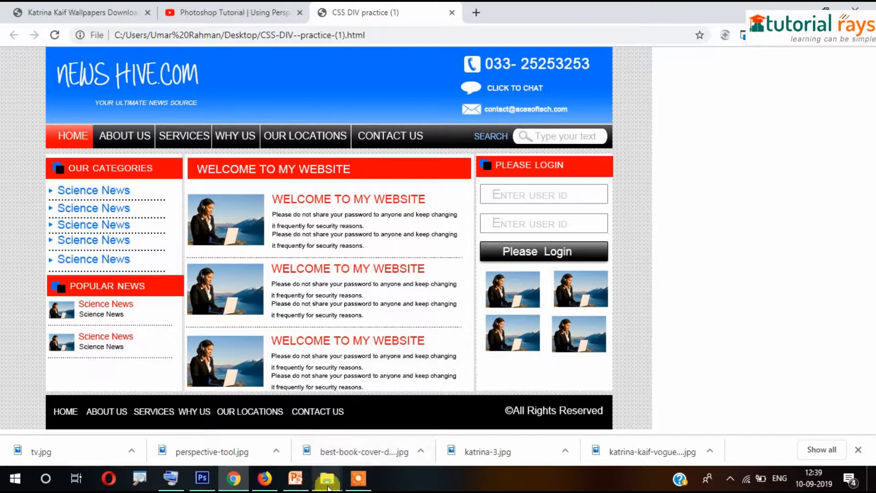
Return to the Desktop folder in File Explorer and look through the items starting with C for the exported HTML file.
{"action": "mouse_move", "coordinate": [326, 478]}
{"action": "left_click", "coordinate": [295, 437]}
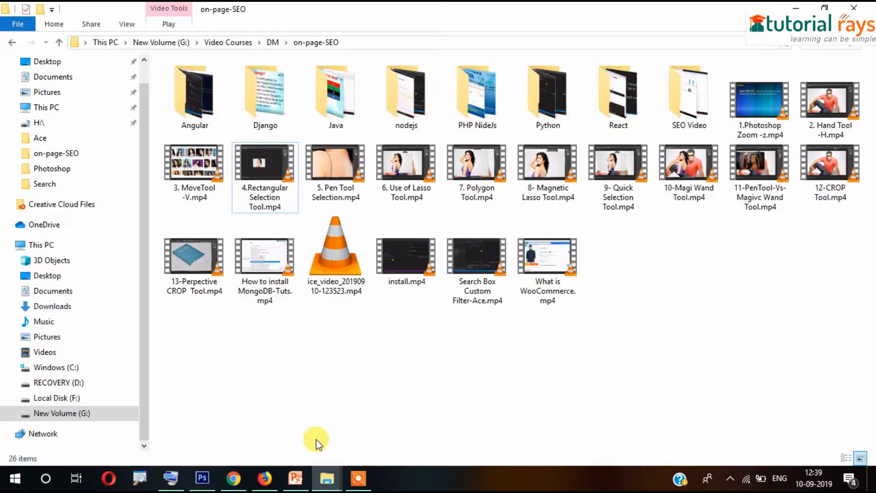
{"action": "left_click", "coordinate": [401, 419]}
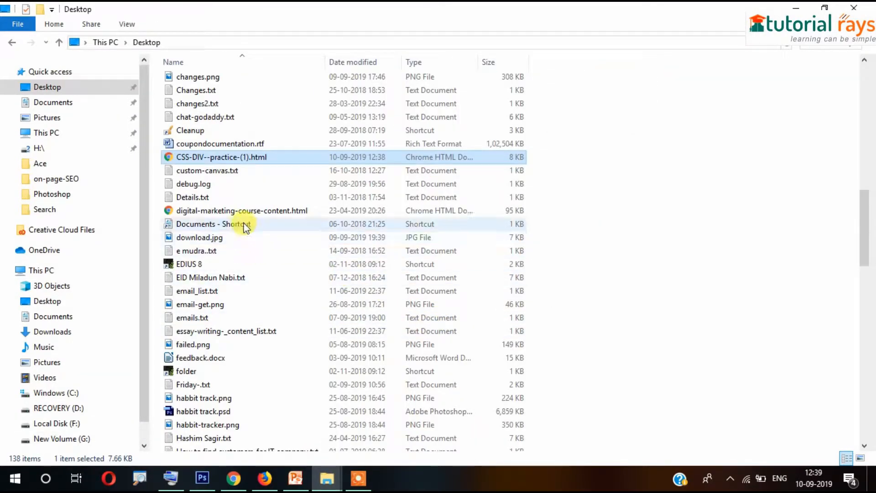
{"action": "key", "text": "c"}
{"action": "key", "text": "c"}
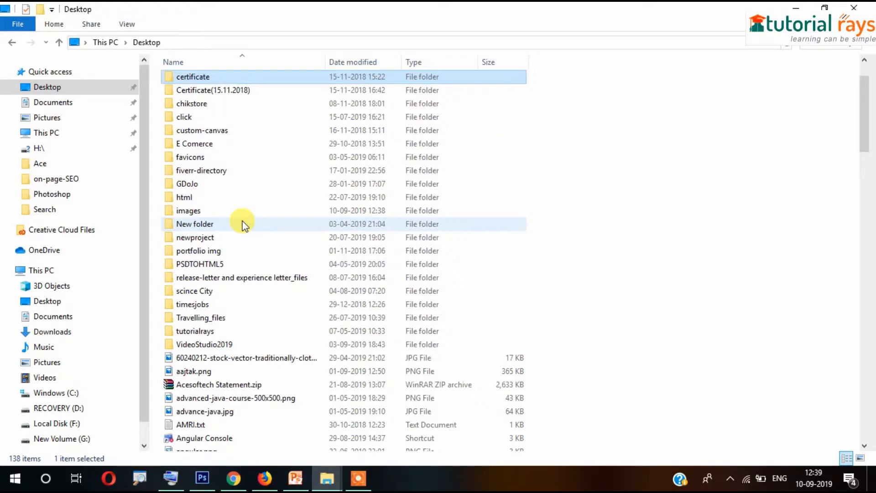
{"action": "key", "text": "c"}
{"action": "key", "text": "c"}
{"action": "key", "text": "c"}
{"action": "key", "text": "c"}
{"action": "key", "text": "c"}
{"action": "key", "text": "c"}
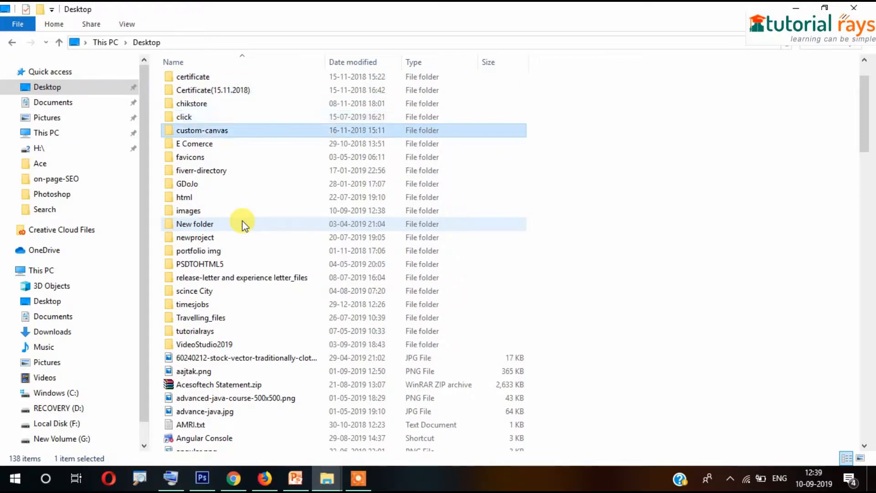
{"action": "key", "text": "c"}
{"action": "key", "text": "c"}
{"action": "key", "text": "c"}
{"action": "key", "text": "c"}
{"action": "key", "text": "c"}
{"action": "key", "text": "c"}
{"action": "key", "text": "c"}
{"action": "key", "text": "c"}
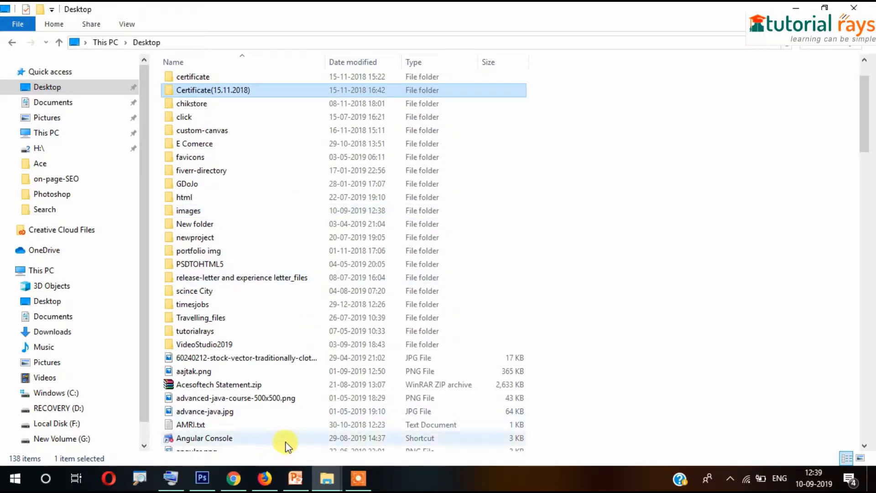
Switch back to the browser and view the exported page's source code again.
{"action": "left_click", "coordinate": [235, 480]}
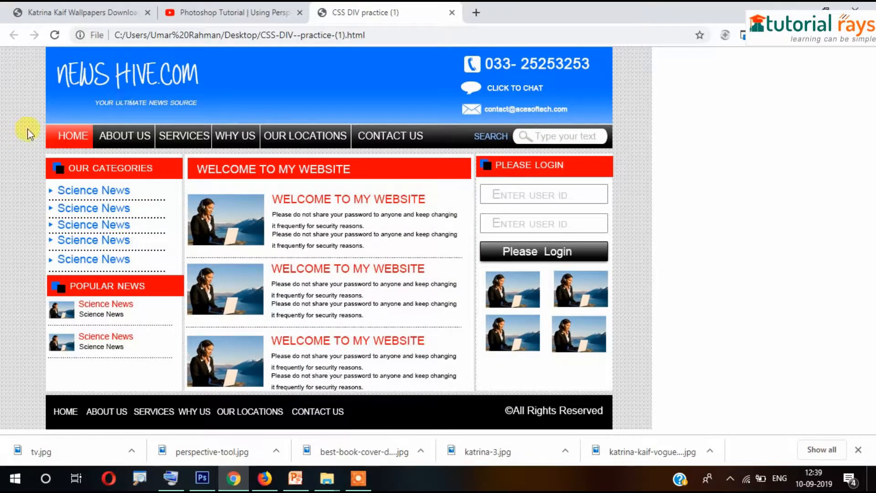
{"action": "right_click", "coordinate": [673, 123]}
{"action": "left_click", "coordinate": [739, 250]}
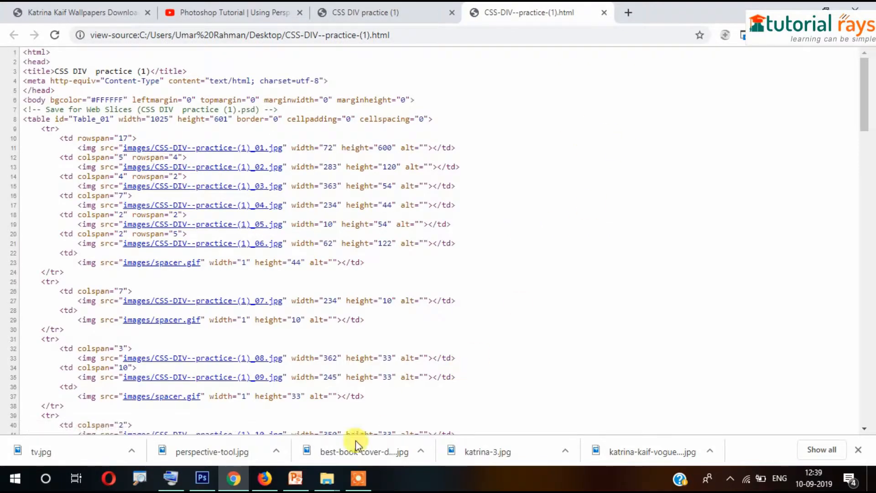
Return to the Desktop folder in File Explorer and open the exported images folder.
{"action": "mouse_move", "coordinate": [329, 488]}
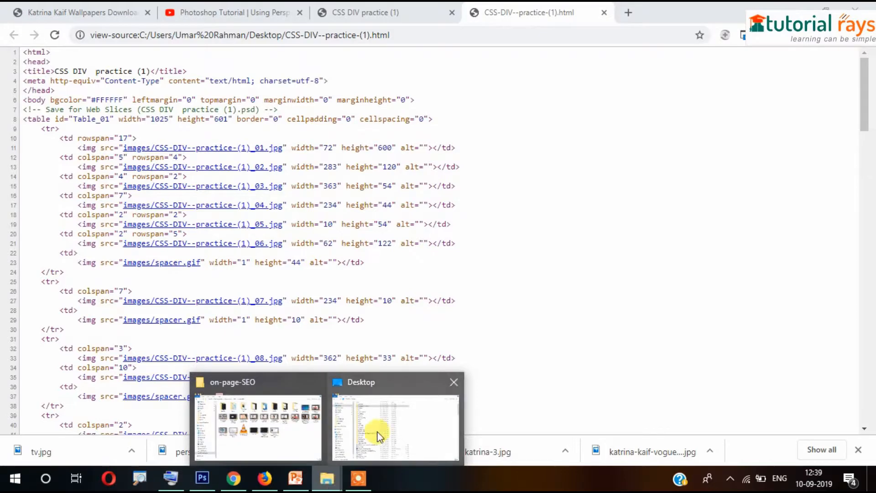
{"action": "left_click", "coordinate": [375, 405]}
{"action": "key", "text": "i"}
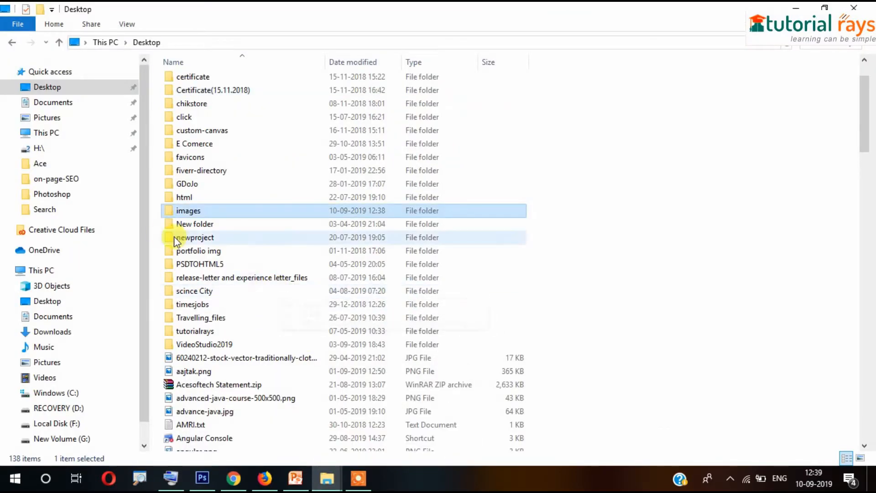
{"action": "double_click", "coordinate": [185, 211]}
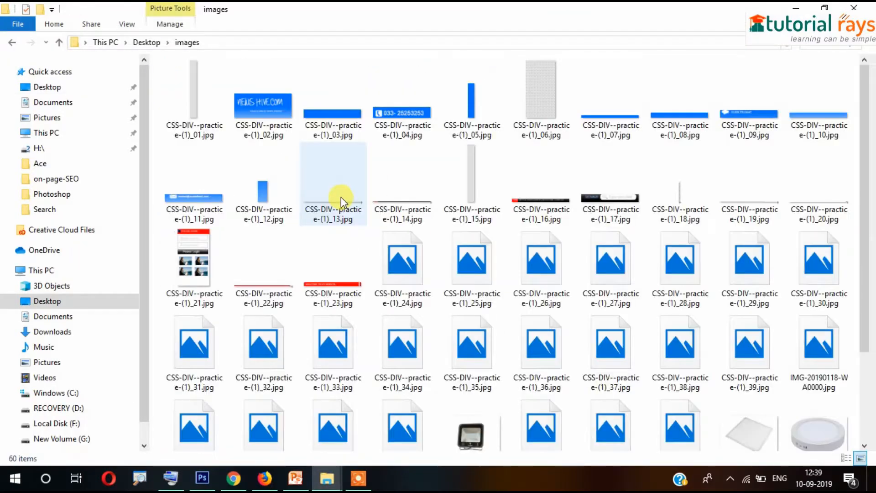
Examine the exported slice images, including the login and categories pieces, and switch back to Photoshop.
{"action": "scroll", "coordinate": [557, 248], "scroll_direction": "down", "scroll_amount": 3}
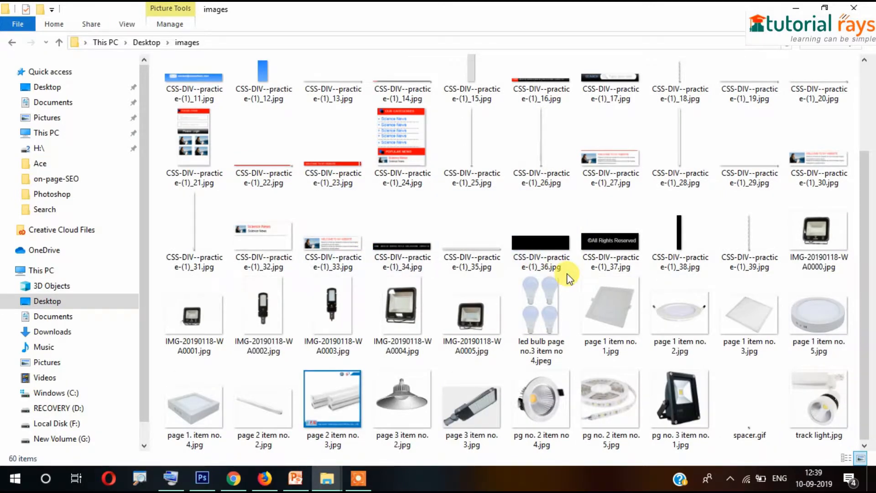
{"action": "scroll", "coordinate": [342, 219], "scroll_direction": "up", "scroll_amount": 3}
{"action": "scroll", "coordinate": [776, 211], "scroll_direction": "down", "scroll_amount": 3}
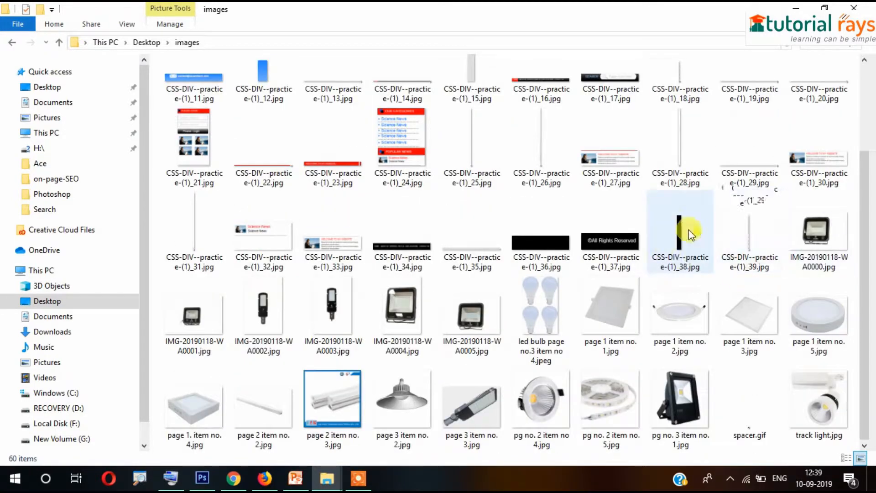
{"action": "scroll", "coordinate": [514, 254], "scroll_direction": "up", "scroll_amount": 3}
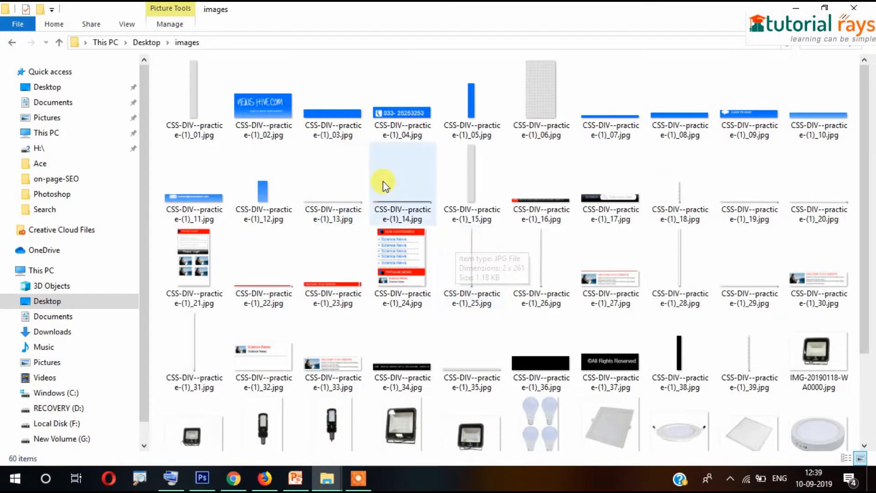
{"action": "left_click", "coordinate": [384, 279]}
{"action": "left_click", "coordinate": [176, 245]}
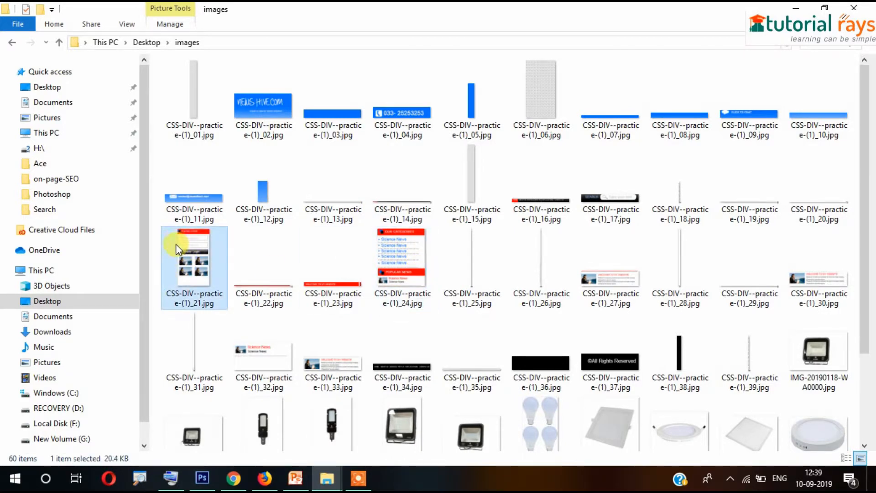
{"action": "left_click", "coordinate": [403, 256]}
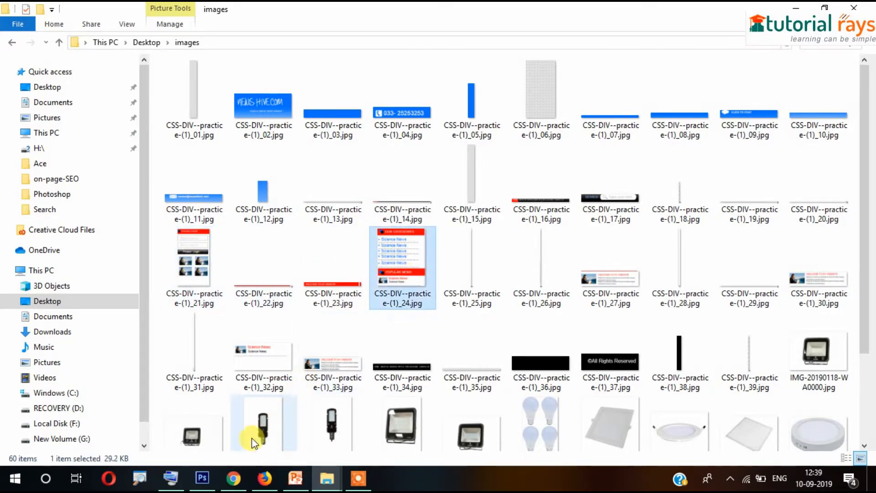
{"action": "left_click", "coordinate": [202, 478]}
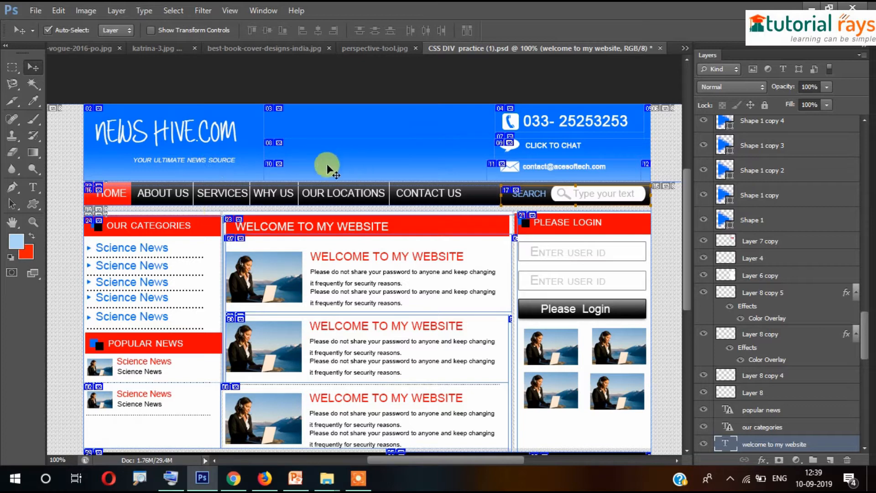